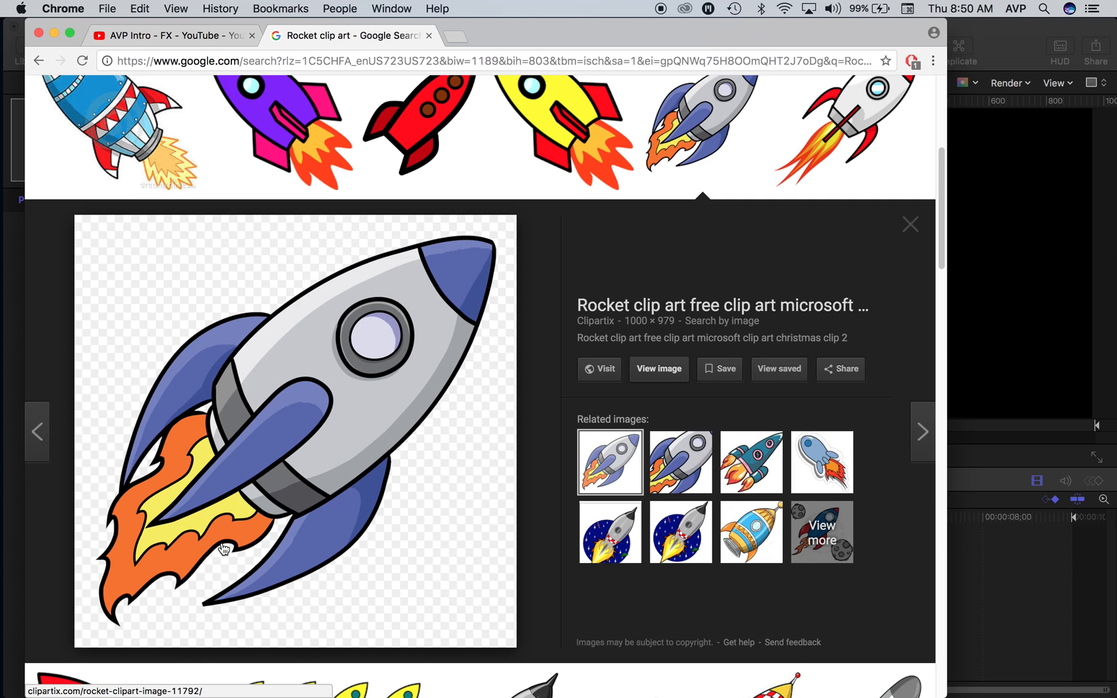
# Step: Open the blue-and-grey rocket clip art at full size and save it as a PNG on the Desktop, replacing the existing file
pyautogui.click(659, 369)
pyautogui.rightClick(472, 303)
pyautogui.click(506, 320)
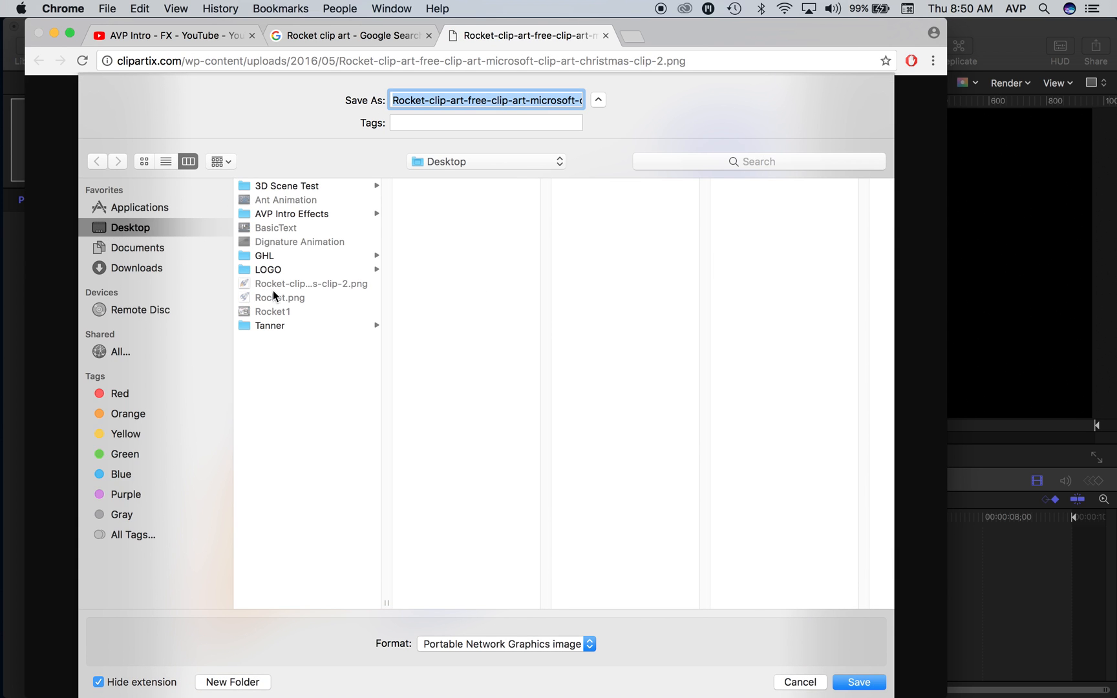
pyautogui.click(858, 682)
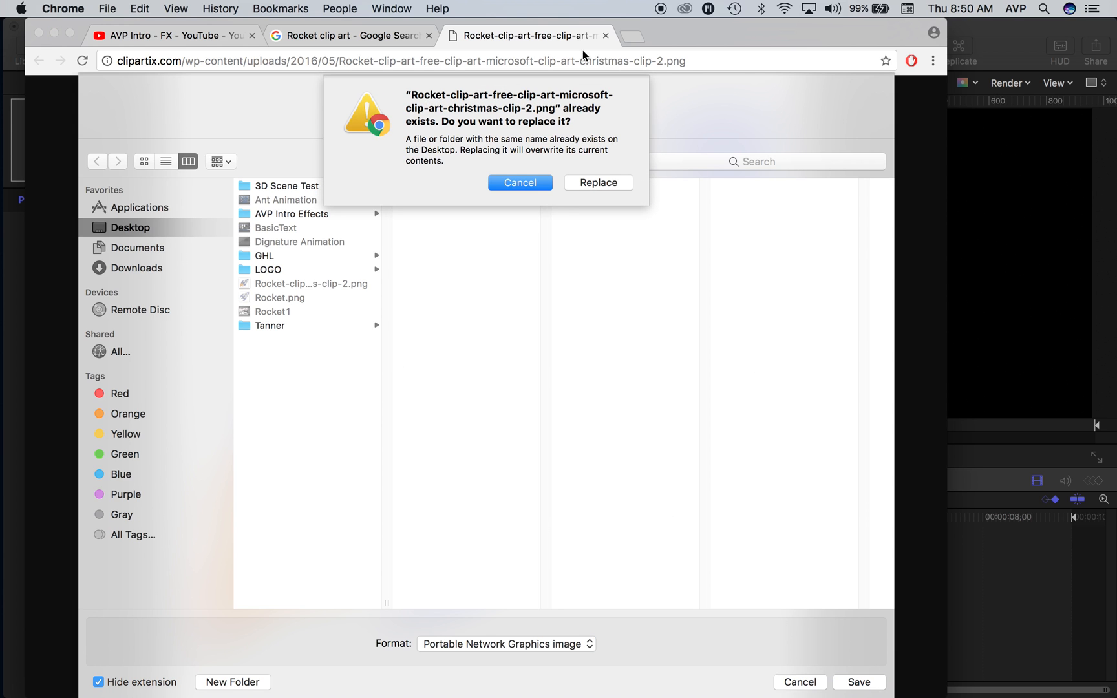
pyautogui.click(598, 183)
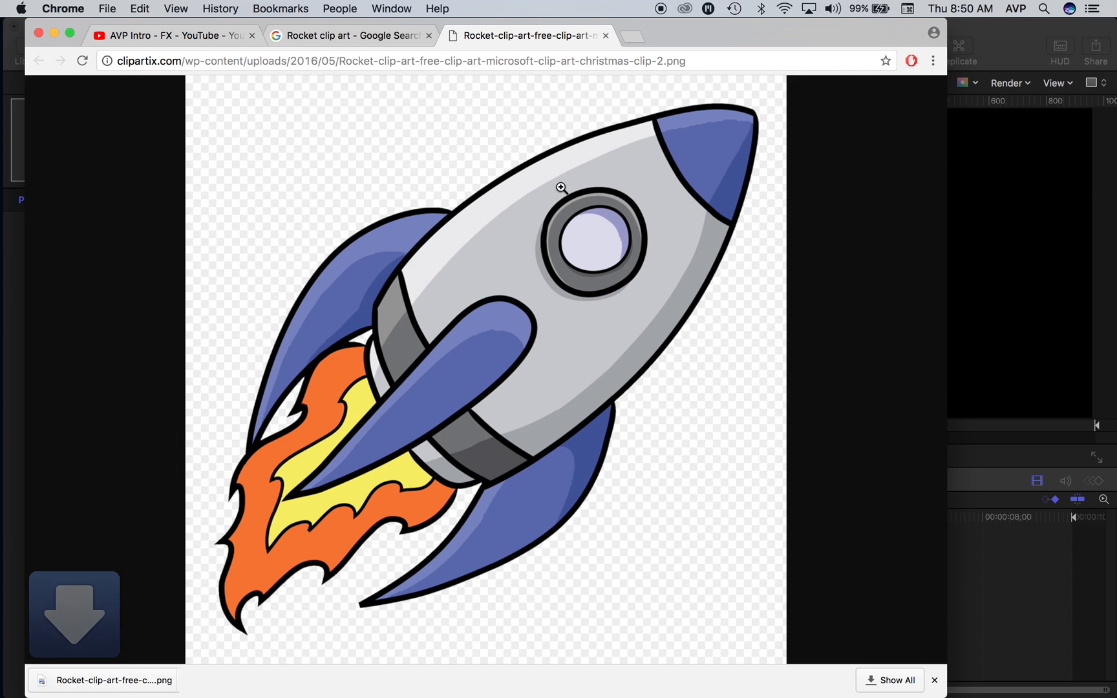
# Step: Reveal the downloaded rocket PNG in Finder and open it in Photoshop
pyautogui.click(181, 680)
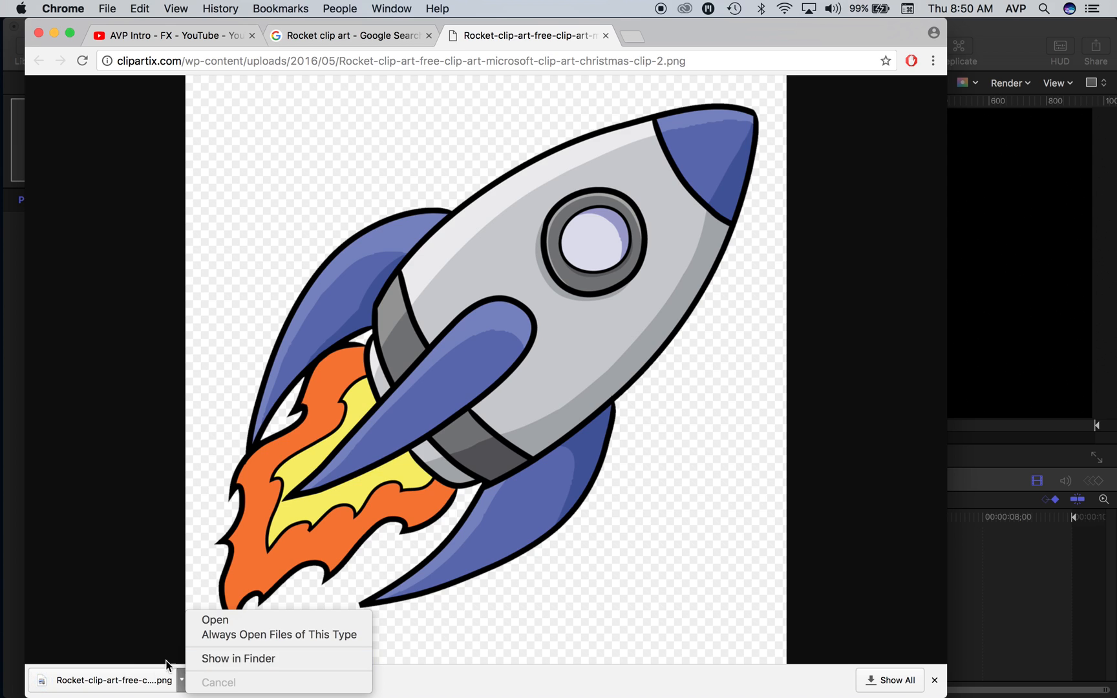
pyautogui.click(217, 660)
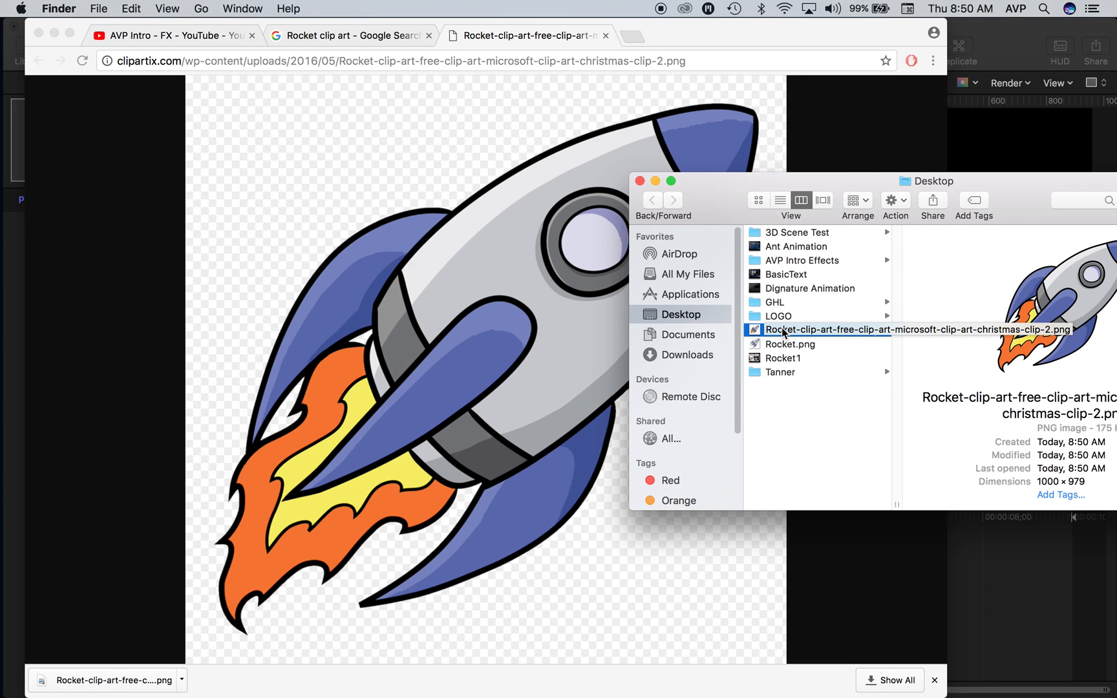
pyautogui.press('super+Tab')
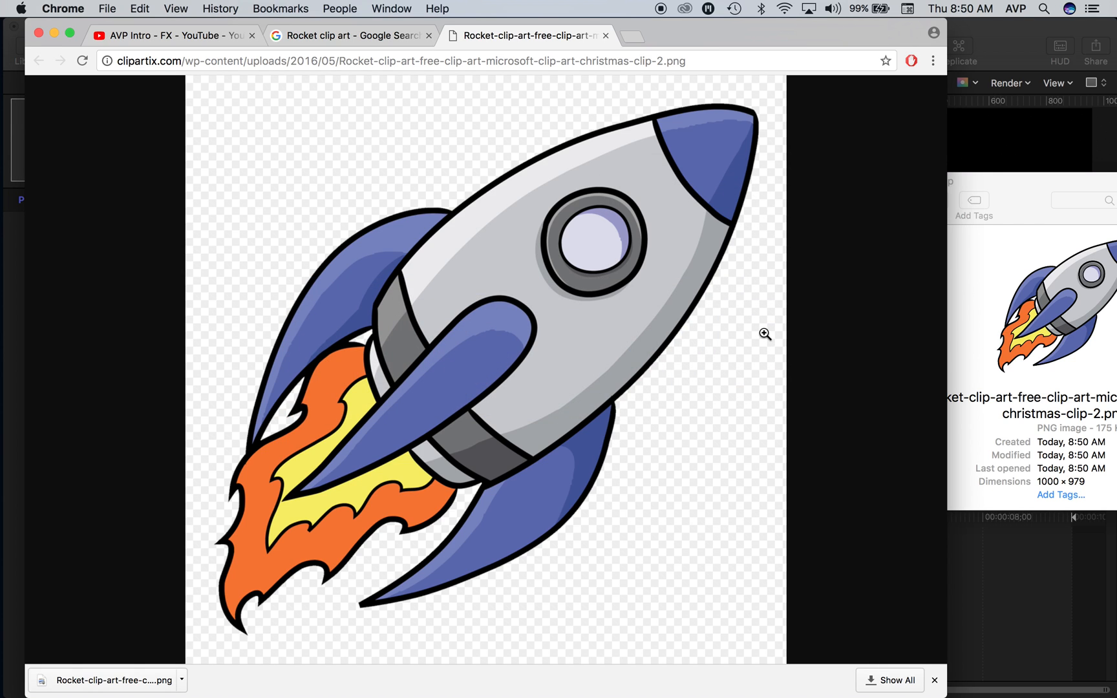
pyautogui.press('super+Tab')
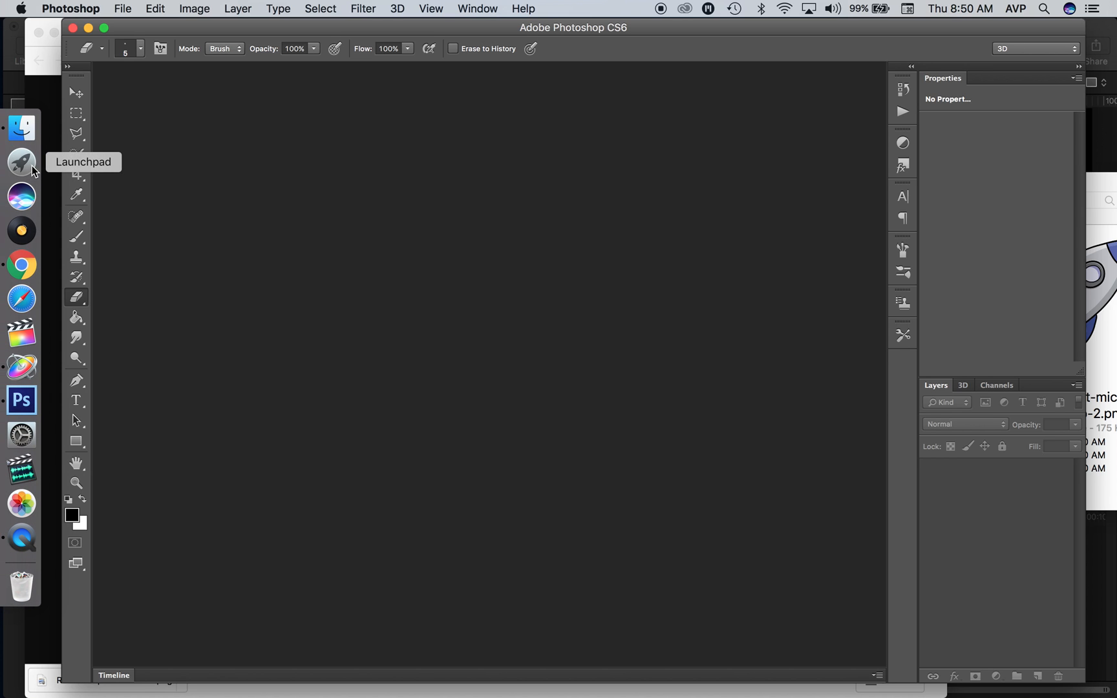
pyautogui.click(1104, 133)
pyautogui.moveTo(775, 333); pyautogui.dragTo(447, 280)
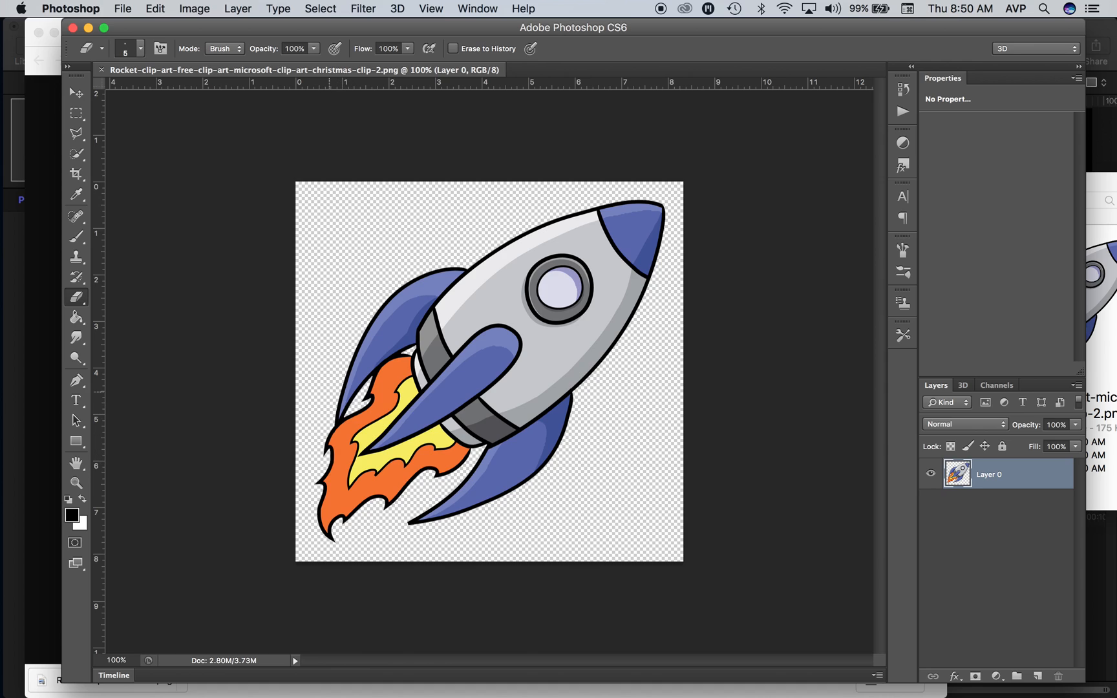
# Step: Delete the orange and yellow flame fill using a Magic Wand selection, and clear the selection
pyautogui.click(78, 154)
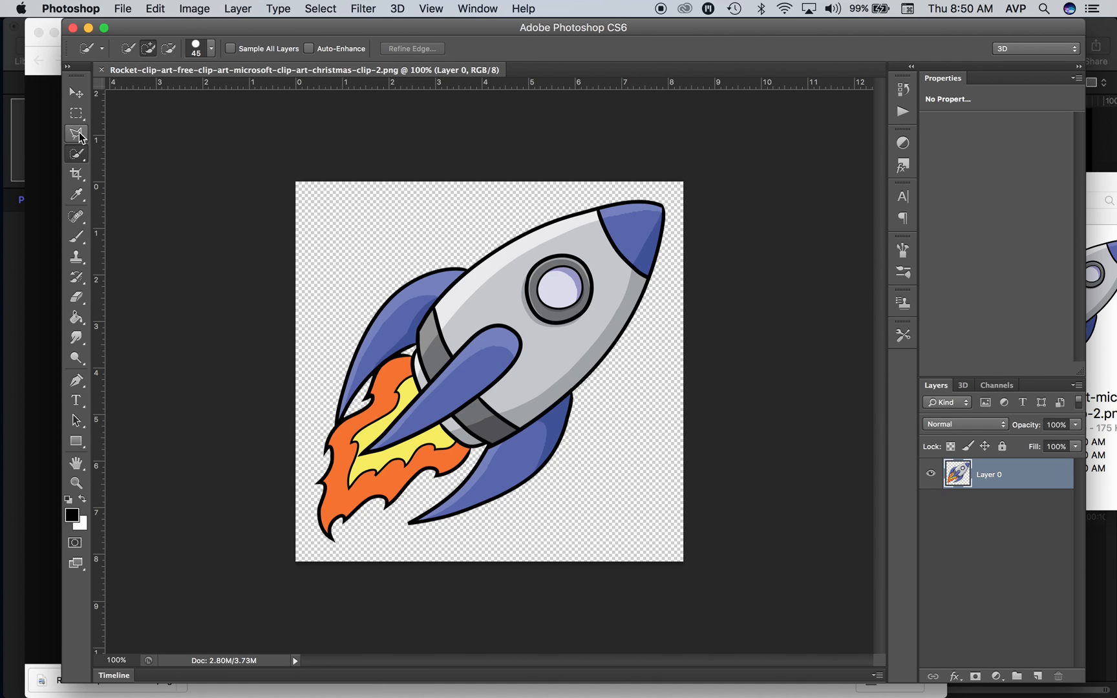
pyautogui.click(79, 151)
pyautogui.moveTo(78, 154)
pyautogui.mouseDown()
pyautogui.moveTo(138, 155)
pyautogui.moveTo(130, 167)
pyautogui.mouseUp()
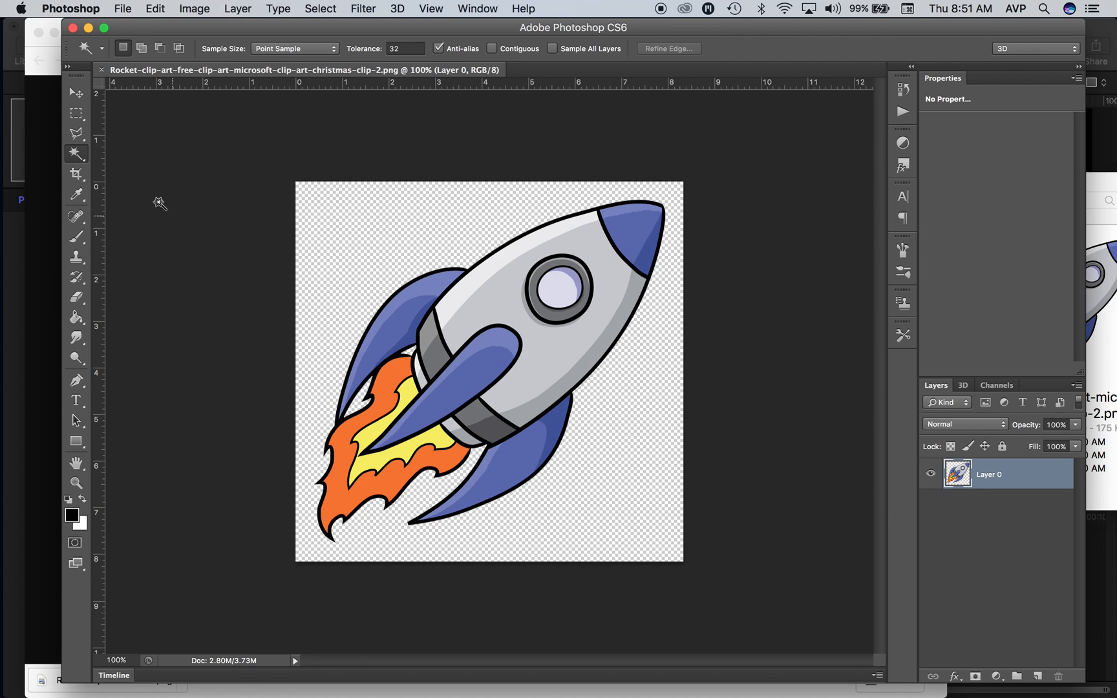
pyautogui.rightClick(76, 154)
pyautogui.click(133, 166)
pyautogui.click(393, 393)
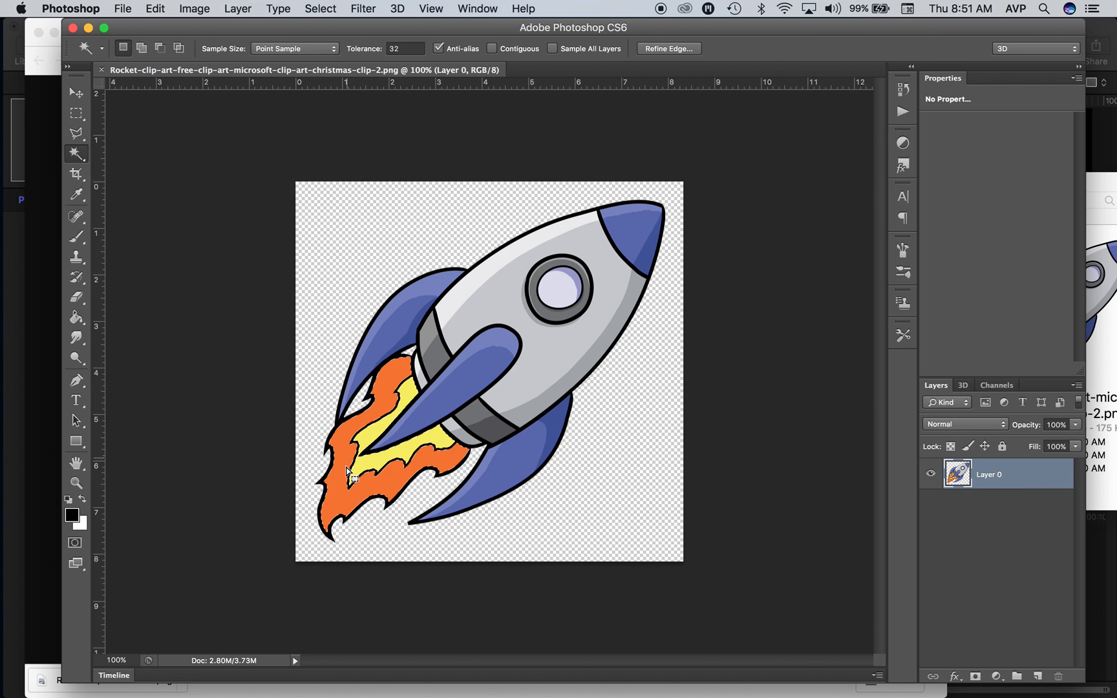
pyautogui.press('BackSpace')
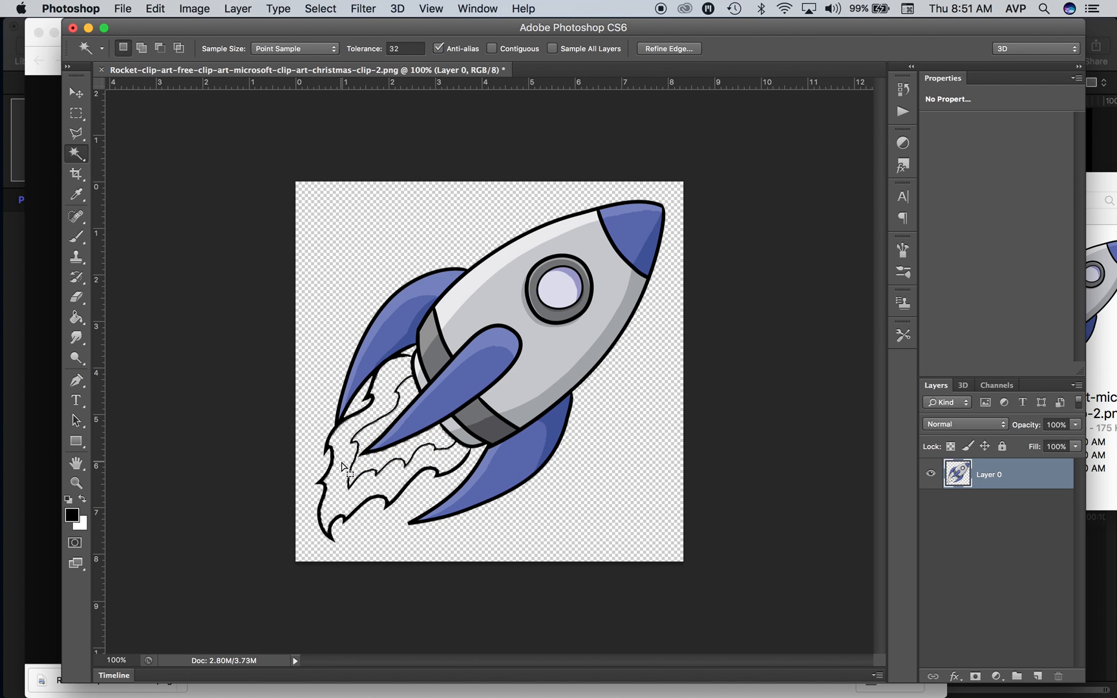
pyautogui.press('super+d')
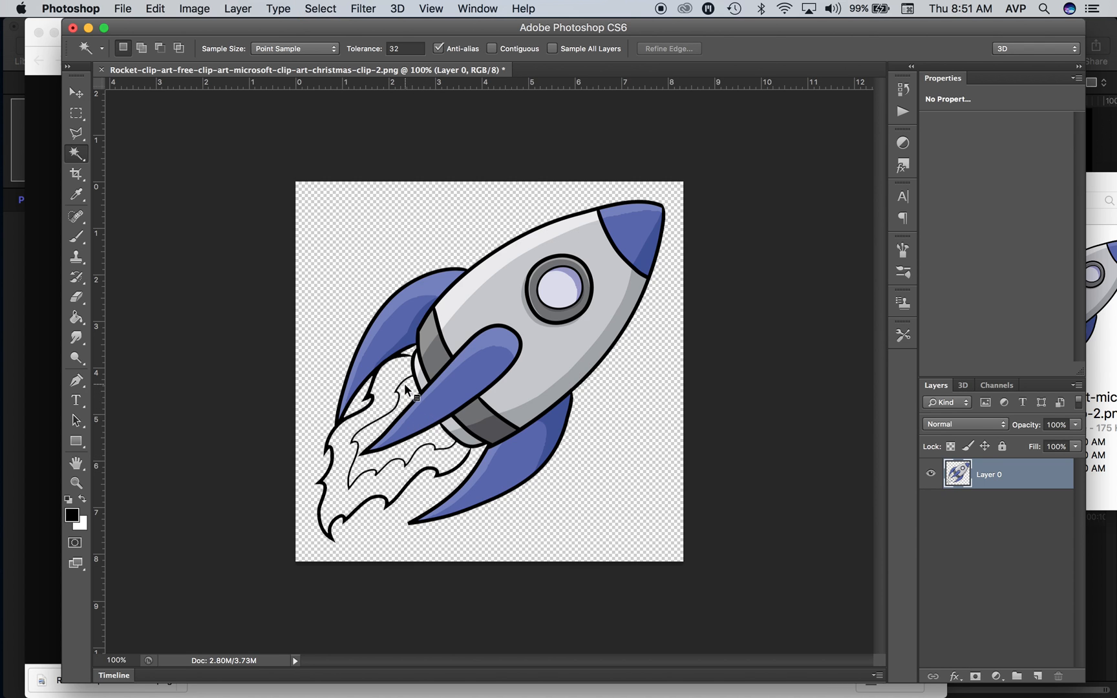
# Step: Erase the outer flame outline and most of the inner outline below the fins with a 44 px eraser at 100% hardness
pyautogui.scroll(1, 362, 418)
pyautogui.scroll(10, 362, 419)
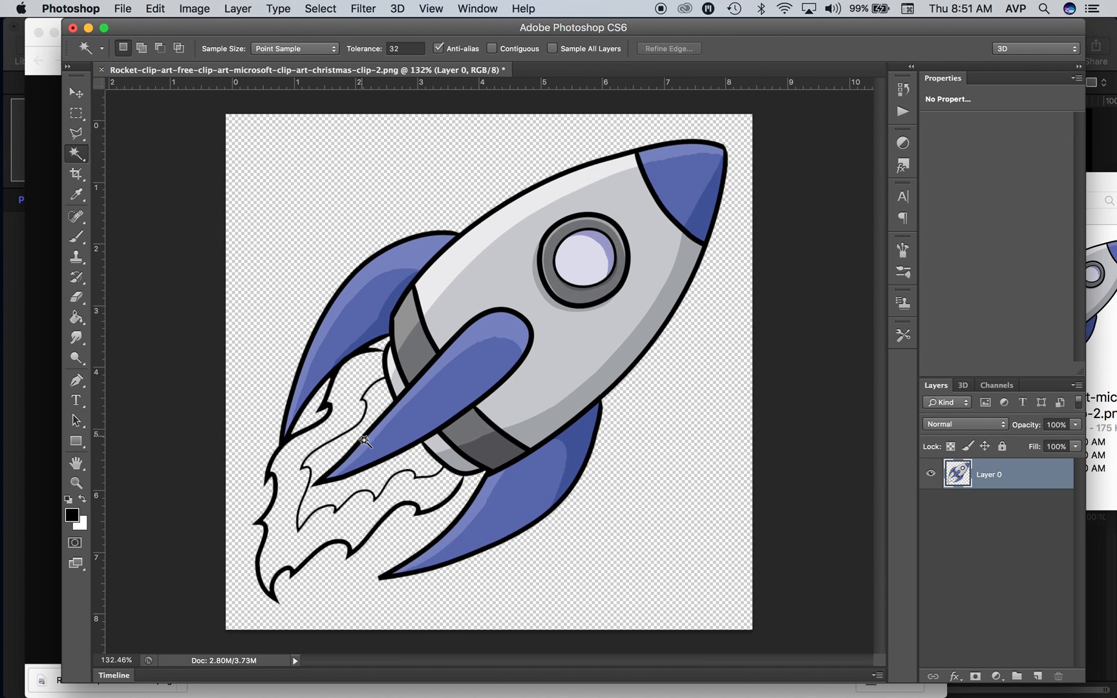
pyautogui.moveTo(338, 460); pyautogui.dragTo(411, 362)
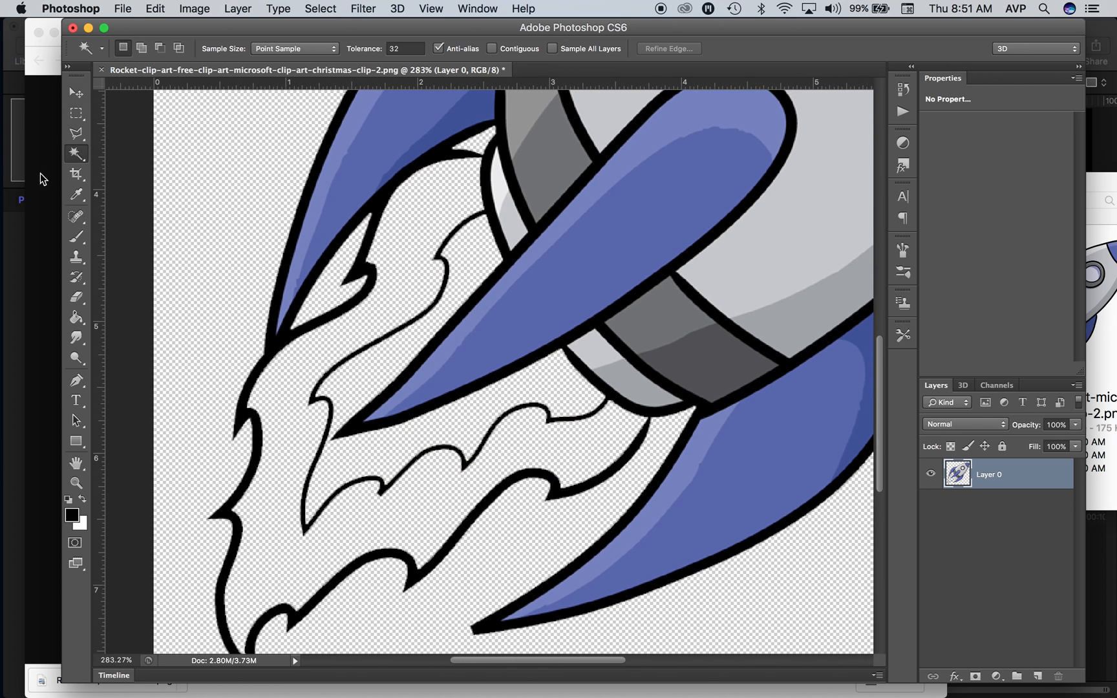
pyautogui.press('e')
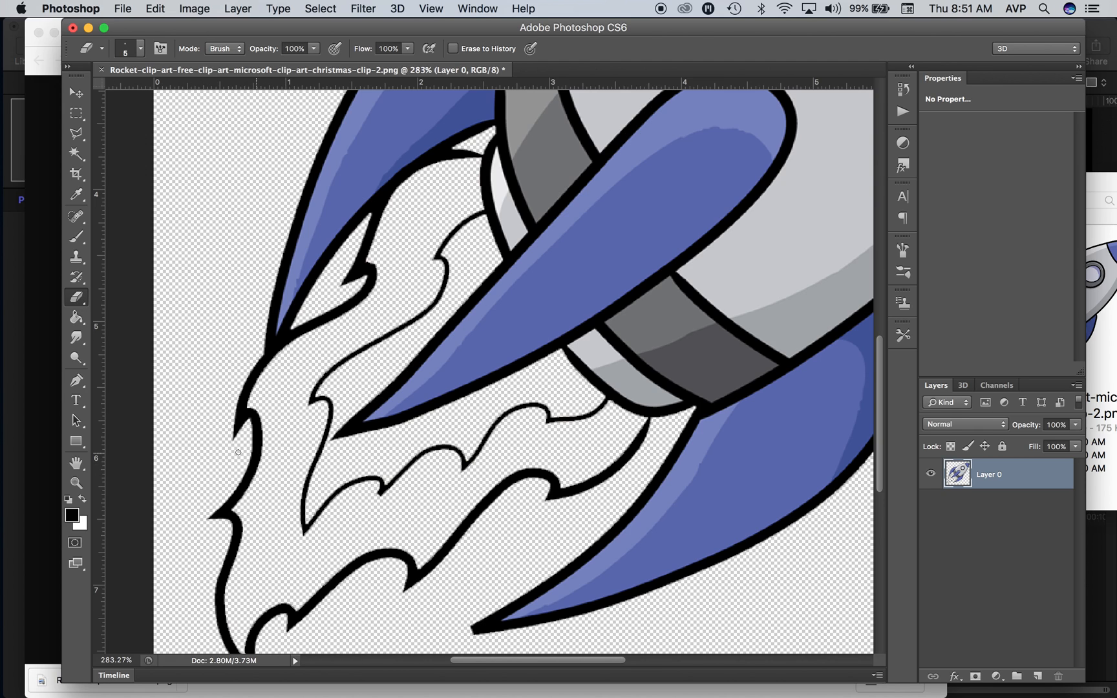
pyautogui.rightClick(252, 456)
pyautogui.moveTo(284, 495); pyautogui.dragTo(312, 495)
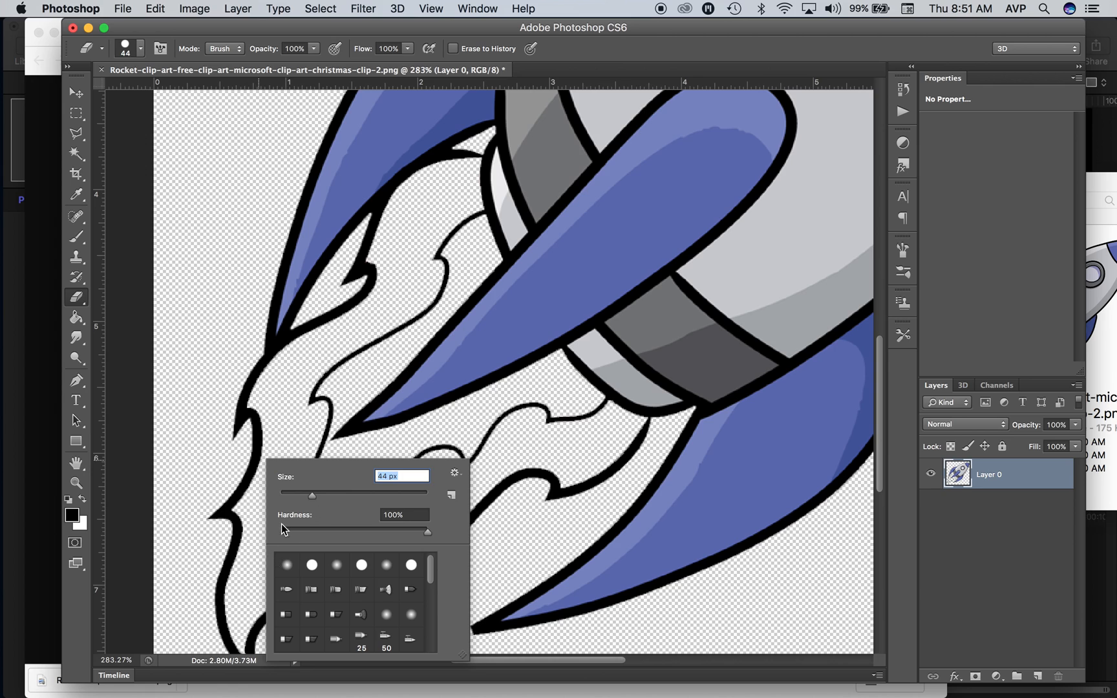
pyautogui.click(426, 533)
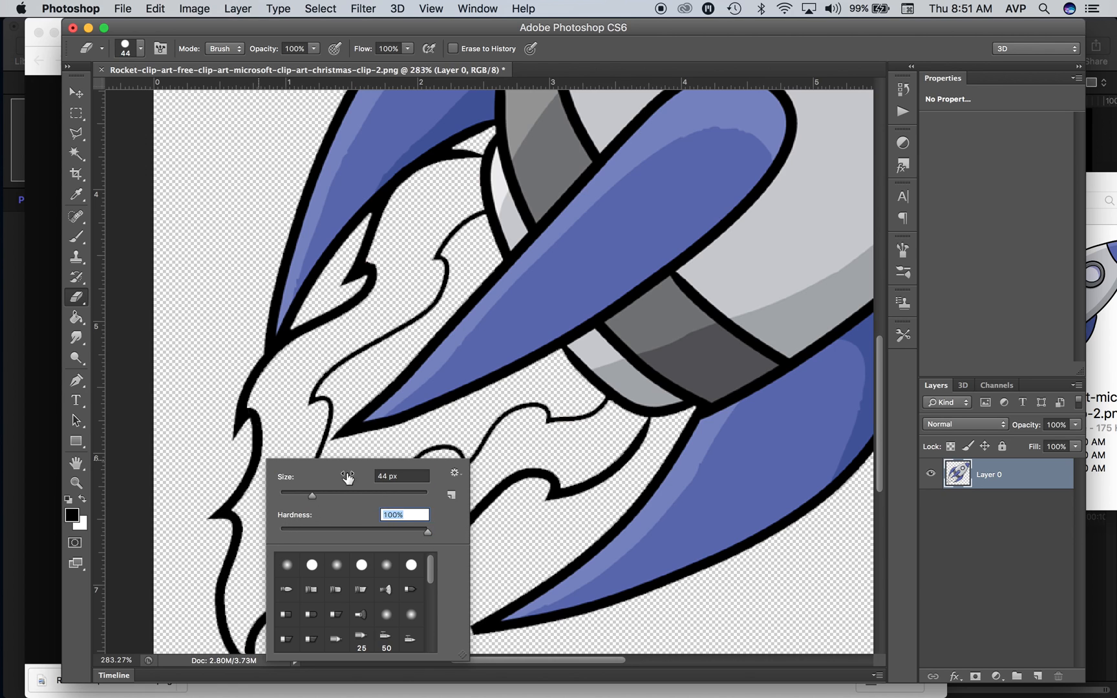
pyautogui.click(241, 370)
pyautogui.click(242, 366)
pyautogui.moveTo(242, 364)
pyautogui.mouseDown()
pyautogui.moveTo(207, 554)
pyautogui.moveTo(238, 654)
pyautogui.moveTo(283, 619)
pyautogui.moveTo(424, 568)
pyautogui.moveTo(466, 518)
pyautogui.moveTo(553, 478)
pyautogui.moveTo(511, 469)
pyautogui.mouseUp()
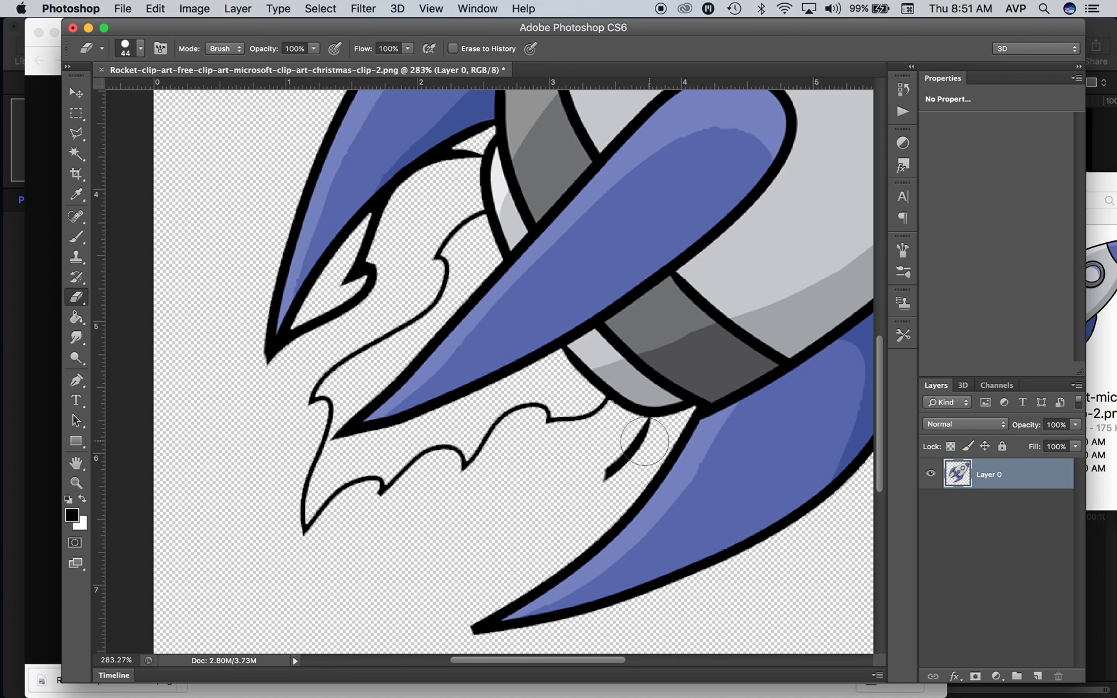
pyautogui.moveTo(638, 441)
pyautogui.mouseDown()
pyautogui.moveTo(628, 456)
pyautogui.moveTo(581, 448)
pyautogui.mouseUp()
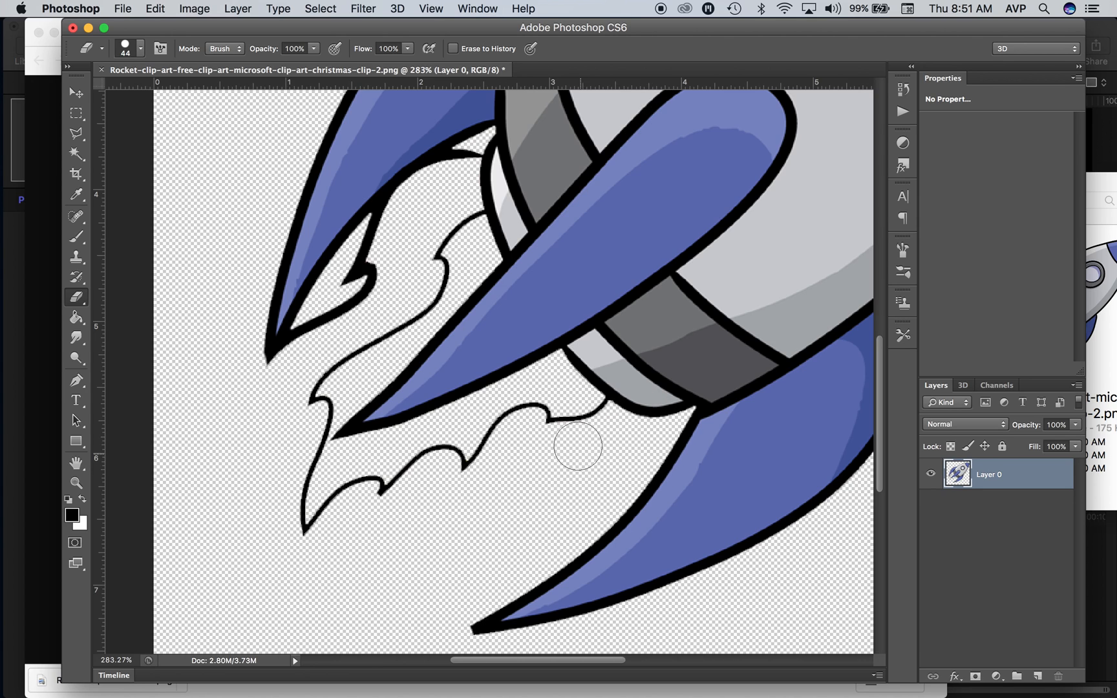
pyautogui.moveTo(590, 417)
pyautogui.mouseDown()
pyautogui.moveTo(512, 417)
pyautogui.moveTo(454, 456)
pyautogui.moveTo(288, 515)
pyautogui.moveTo(290, 535)
pyautogui.moveTo(303, 432)
pyautogui.moveTo(323, 389)
pyautogui.moveTo(364, 332)
pyautogui.mouseUp()
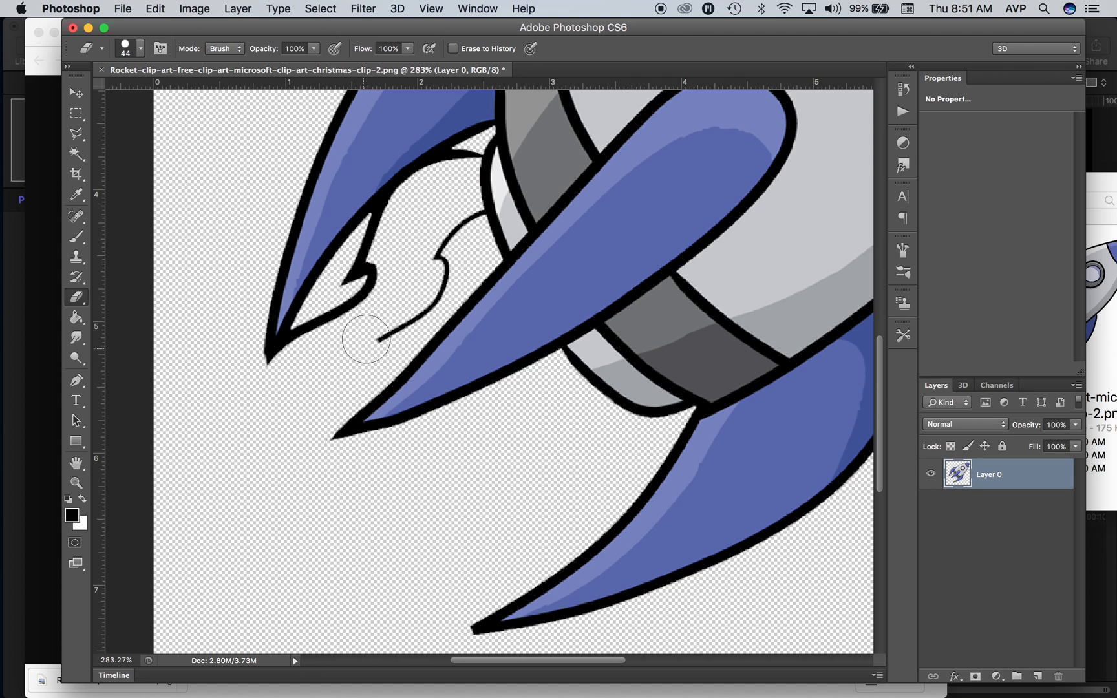
# Step: Undo the eraser stroke that cuts into the left fin and re-erase the remaining flame outlines beside that fin
pyautogui.moveTo(387, 226)
pyautogui.mouseDown()
pyautogui.moveTo(330, 320)
pyautogui.moveTo(298, 335)
pyautogui.mouseUp()
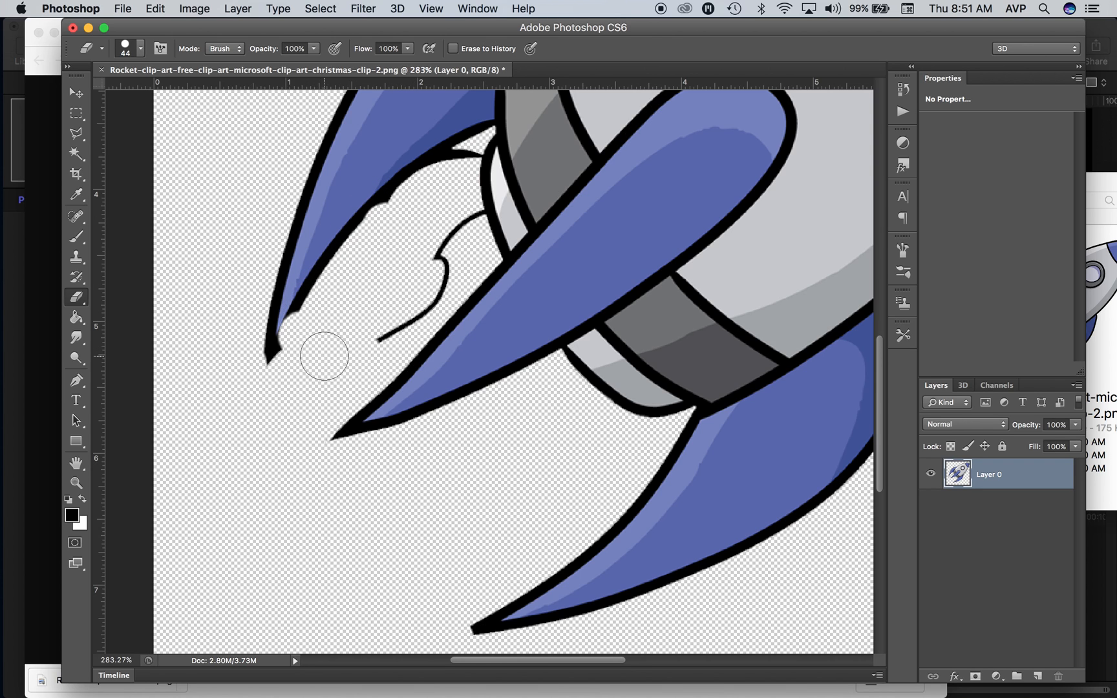
pyautogui.press('super+z')
pyautogui.moveTo(394, 232)
pyautogui.mouseDown()
pyautogui.moveTo(387, 225)
pyautogui.moveTo(348, 312)
pyautogui.moveTo(308, 332)
pyautogui.moveTo(299, 364)
pyautogui.moveTo(381, 320)
pyautogui.moveTo(454, 219)
pyautogui.mouseUp()
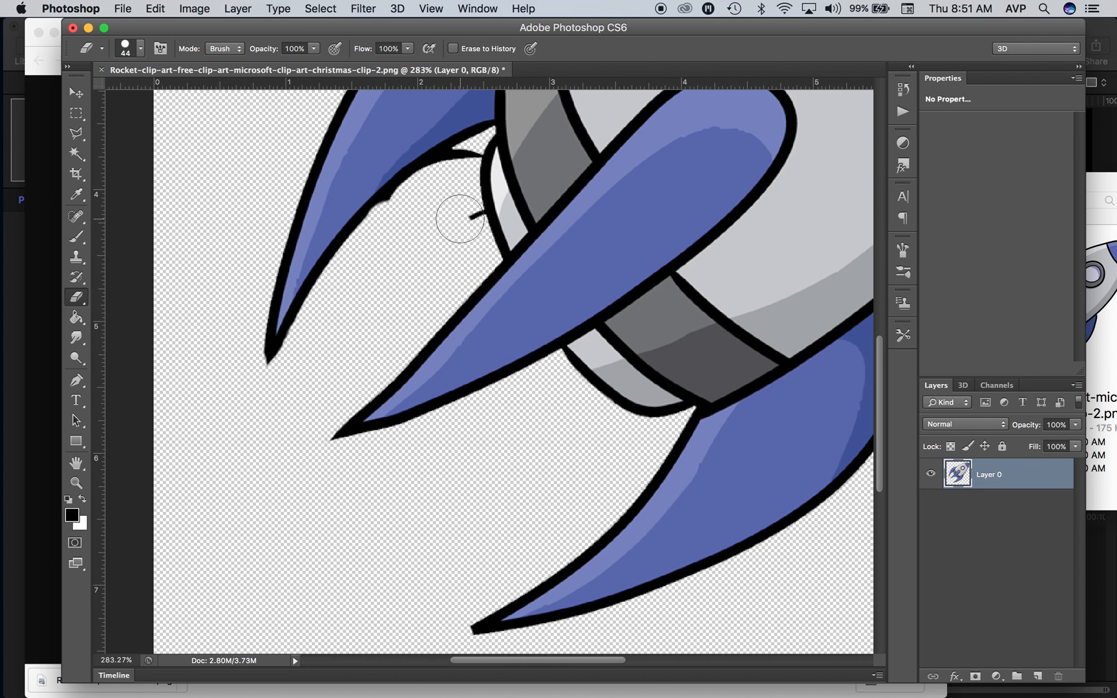
# Step: Clean up the leftover outline fragments between the left fin and the rocket body with a 16 px eraser
pyautogui.rightClick(453, 226)
pyautogui.moveTo(489, 258); pyautogui.dragTo(484, 257)
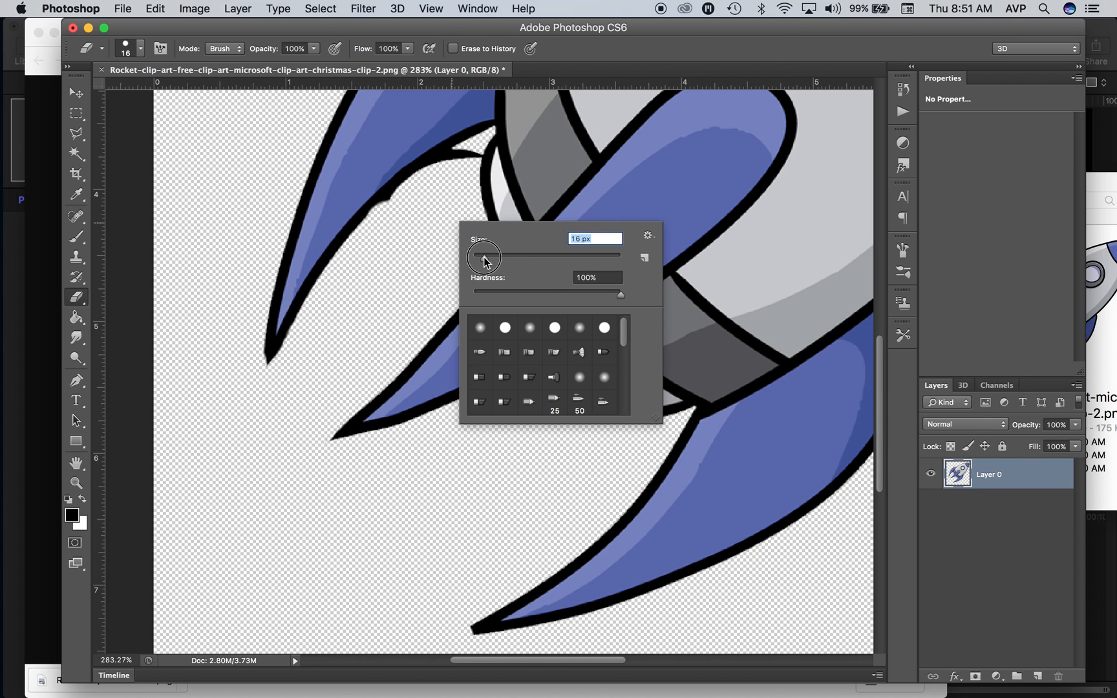
pyautogui.press('Return')
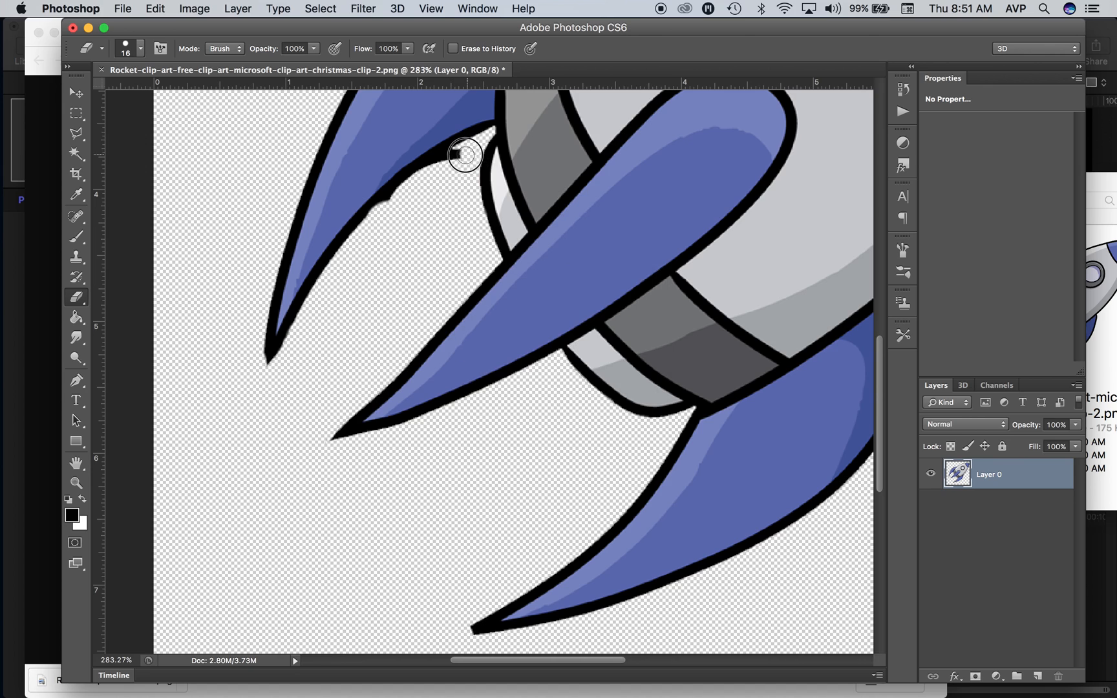
pyautogui.moveTo(448, 162)
pyautogui.mouseDown()
pyautogui.moveTo(390, 203)
pyautogui.moveTo(389, 250)
pyautogui.mouseUp()
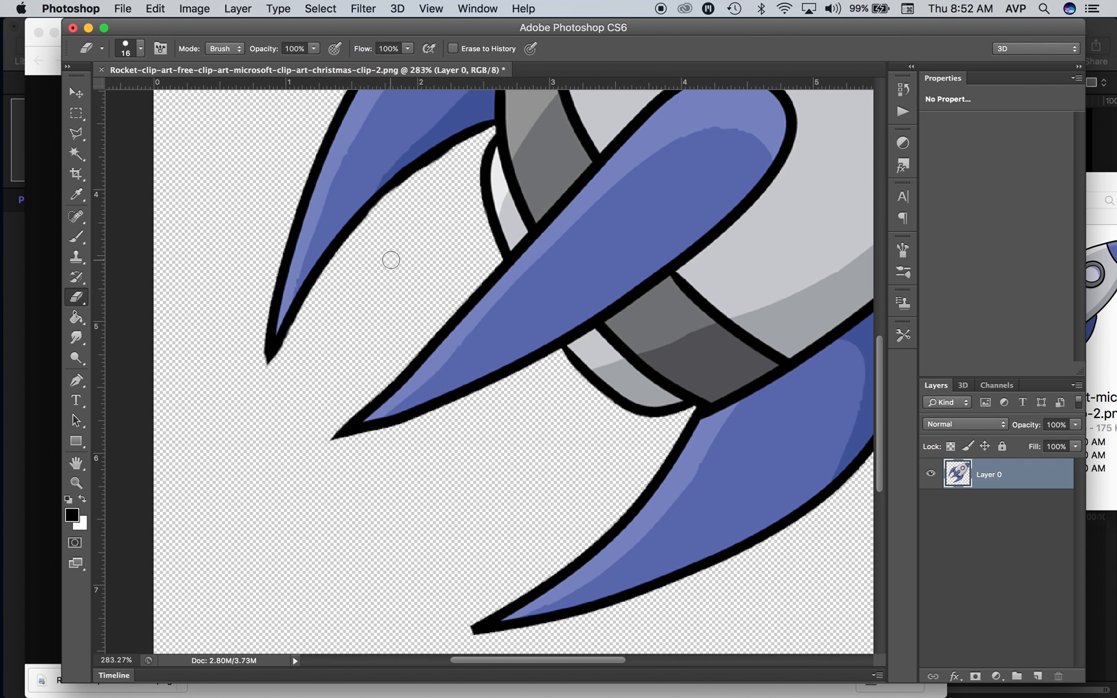
pyautogui.scroll(-5, 391, 259)
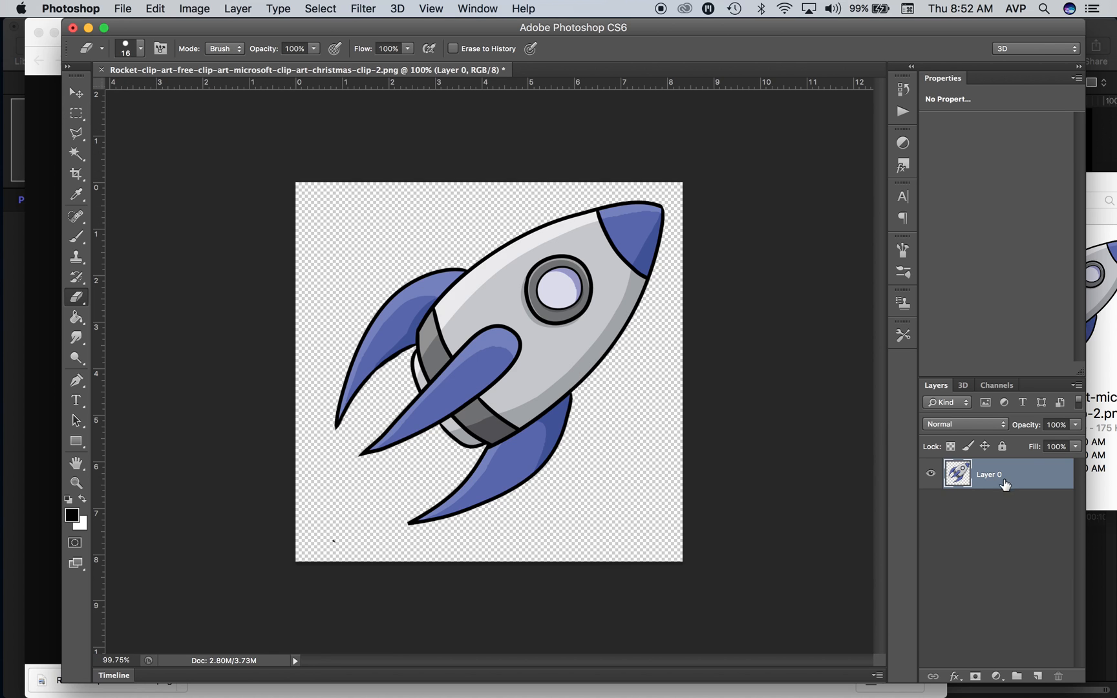
# Step: Transform the rocket to point straight up, rotated about -50° and scaled to 89.21%, aligning it with a vertical guide near the canvas centre
pyautogui.press('super+t')
pyautogui.moveTo(731, 485); pyautogui.dragTo(715, 292)
pyautogui.moveTo(482, 289); pyautogui.dragTo(491, 340)
pyautogui.moveTo(827, 484)
pyautogui.mouseDown()
pyautogui.moveTo(822, 493)
pyautogui.moveTo(824, 478)
pyautogui.mouseUp()
pyautogui.moveTo(742, 395); pyautogui.dragTo(716, 396)
pyautogui.moveTo(691, 333); pyautogui.dragTo(697, 328)
pyautogui.moveTo(515, 340); pyautogui.dragTo(495, 333)
pyautogui.moveTo(104, 329); pyautogui.dragTo(487, 346)
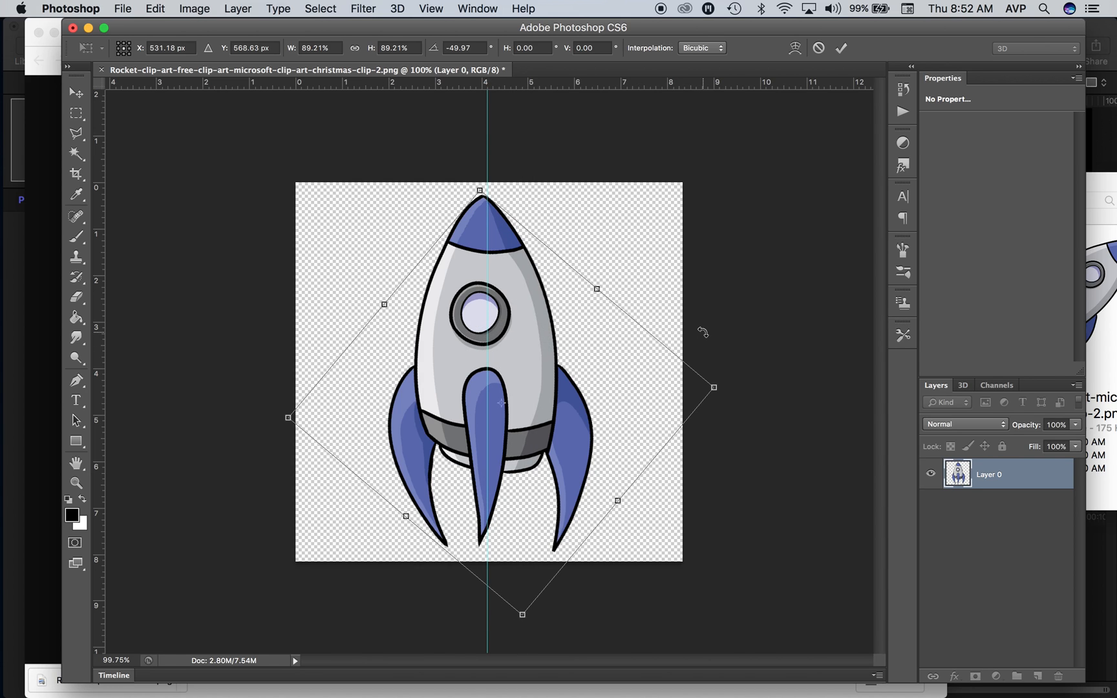
pyautogui.press('Escape')
pyautogui.press('e')
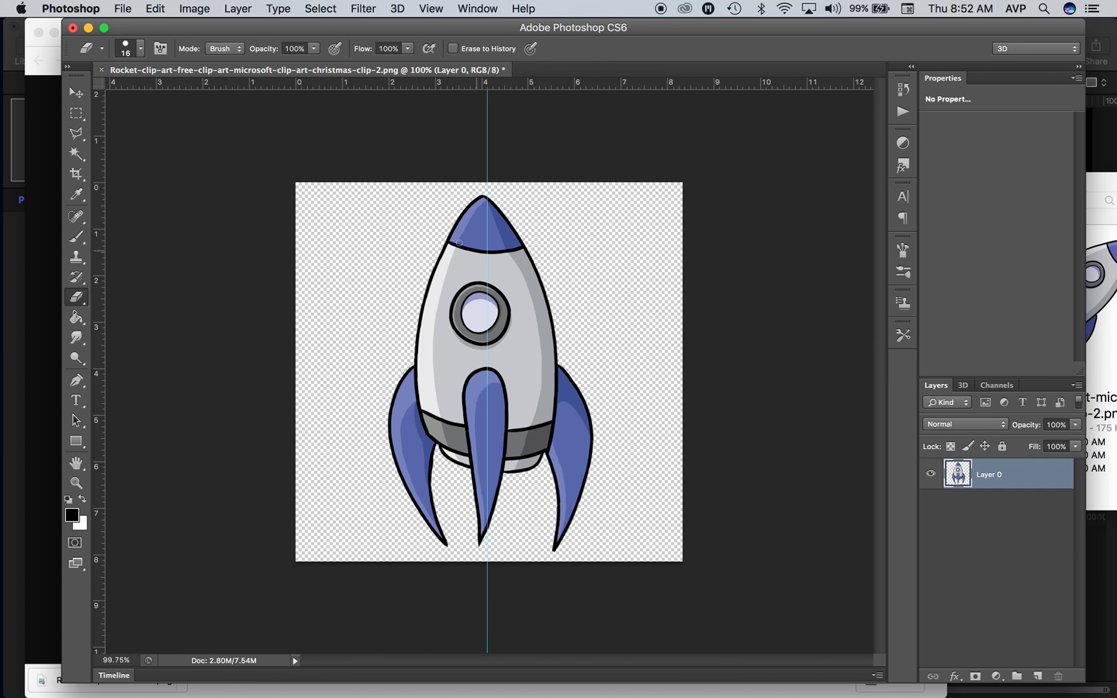
# Step: Save the rocket image to the Desktop as a PNG named Rocket, replacing the existing file, with smallest compression and no interlacing
pyautogui.click(120, 8)
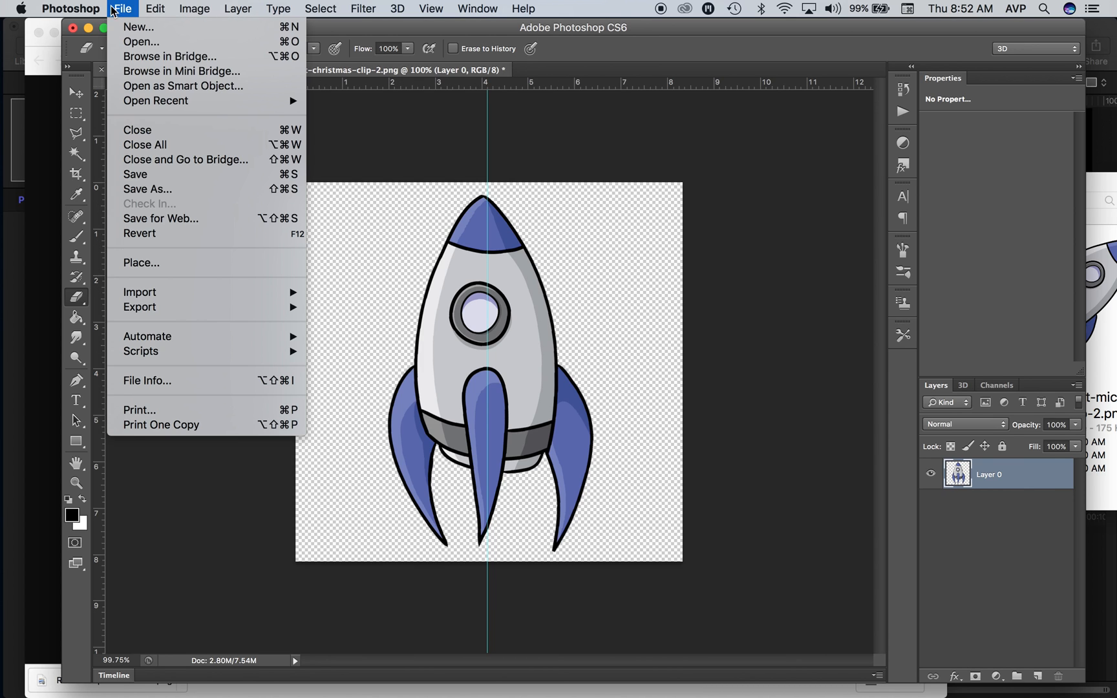
pyautogui.click(165, 191)
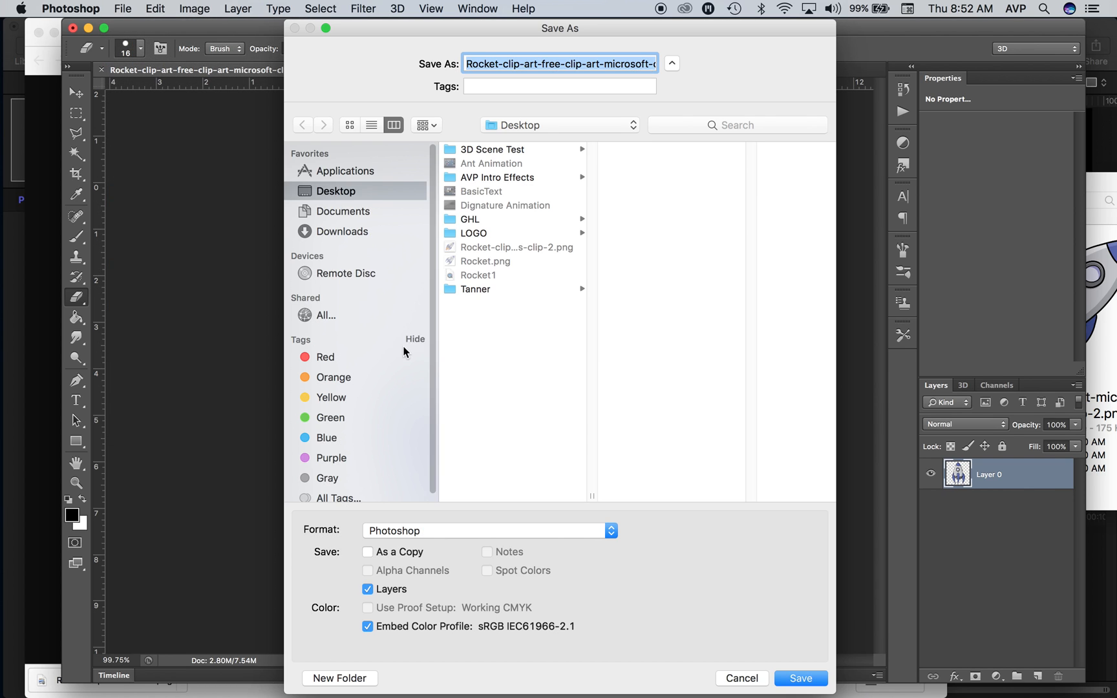
pyautogui.click(411, 540)
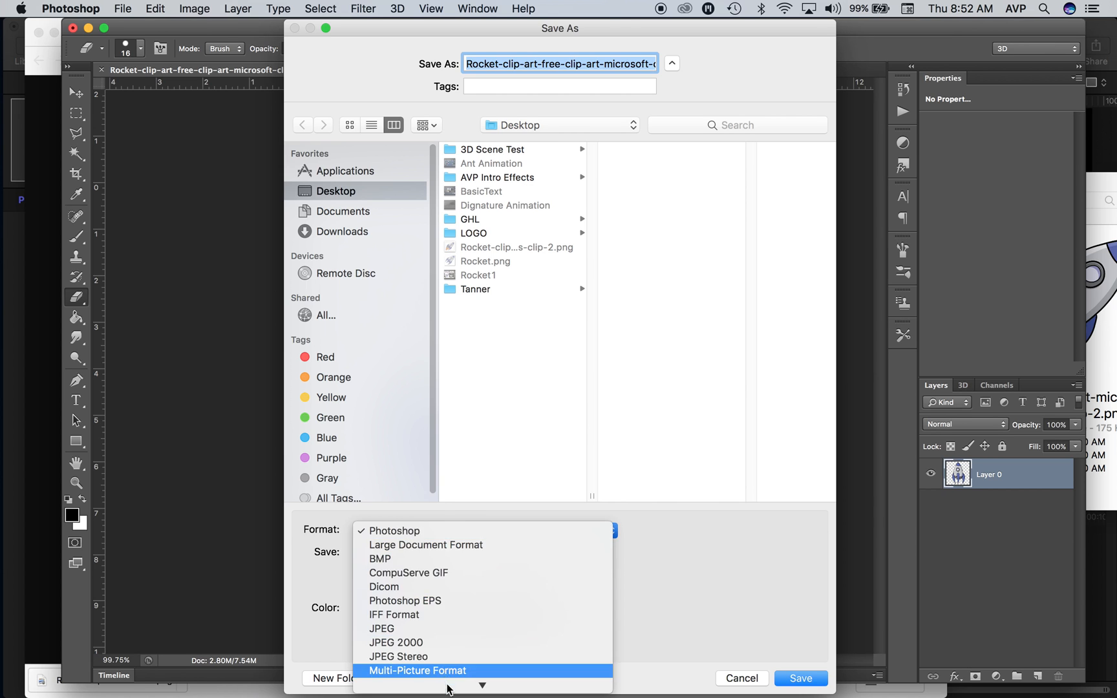
pyautogui.click(443, 655)
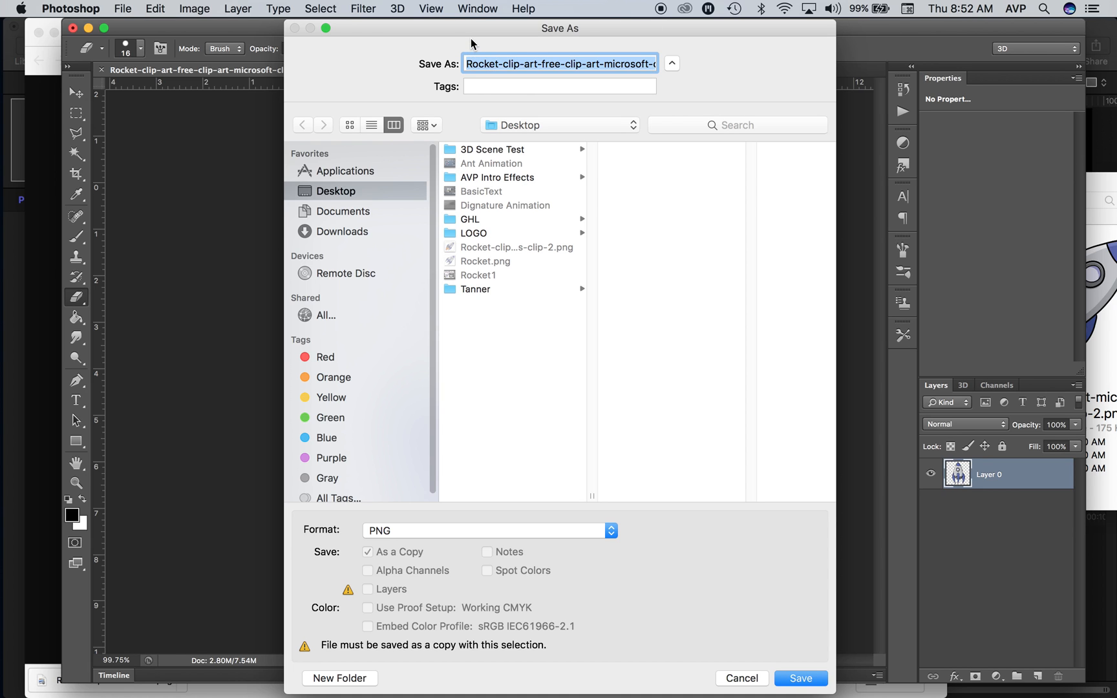
pyautogui.write('Rocket.png')
pyautogui.press('Return')
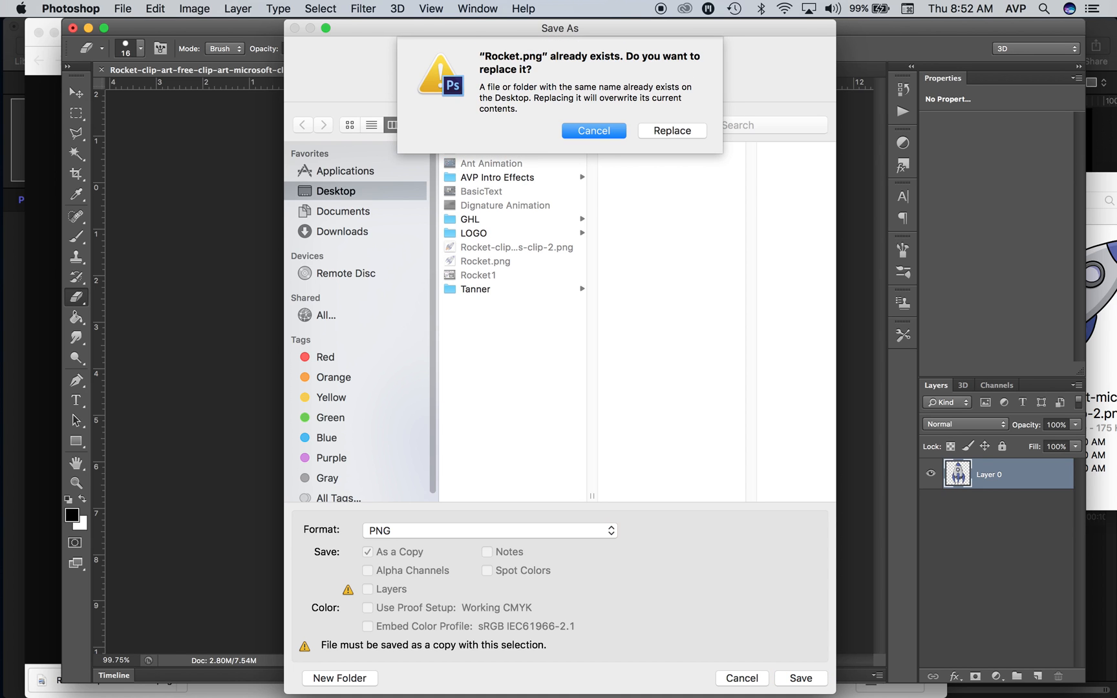
pyautogui.click(693, 132)
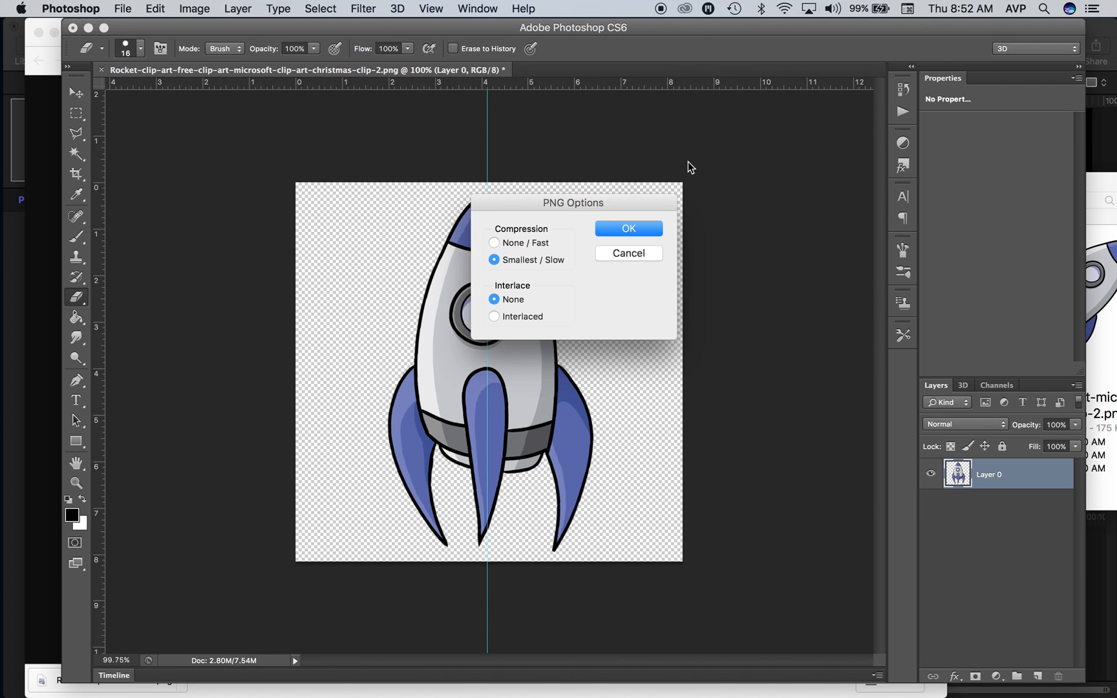
pyautogui.click(650, 224)
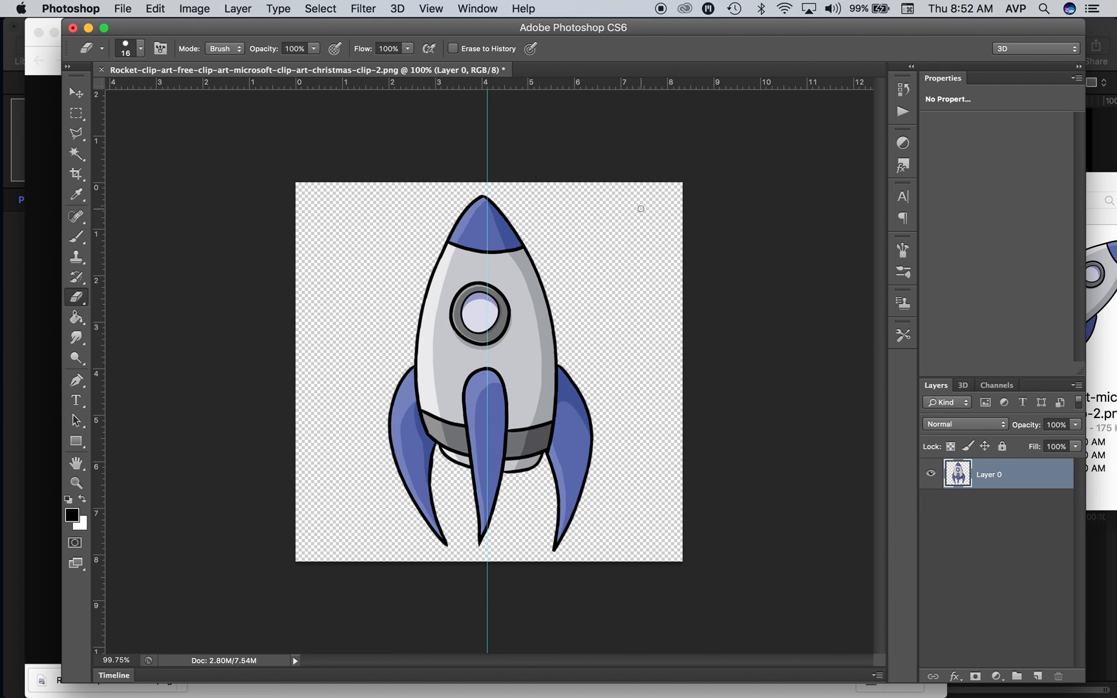
# Step: Switch to Motion and set the canvas zoom to Fit
pyautogui.moveTo(2, 340)
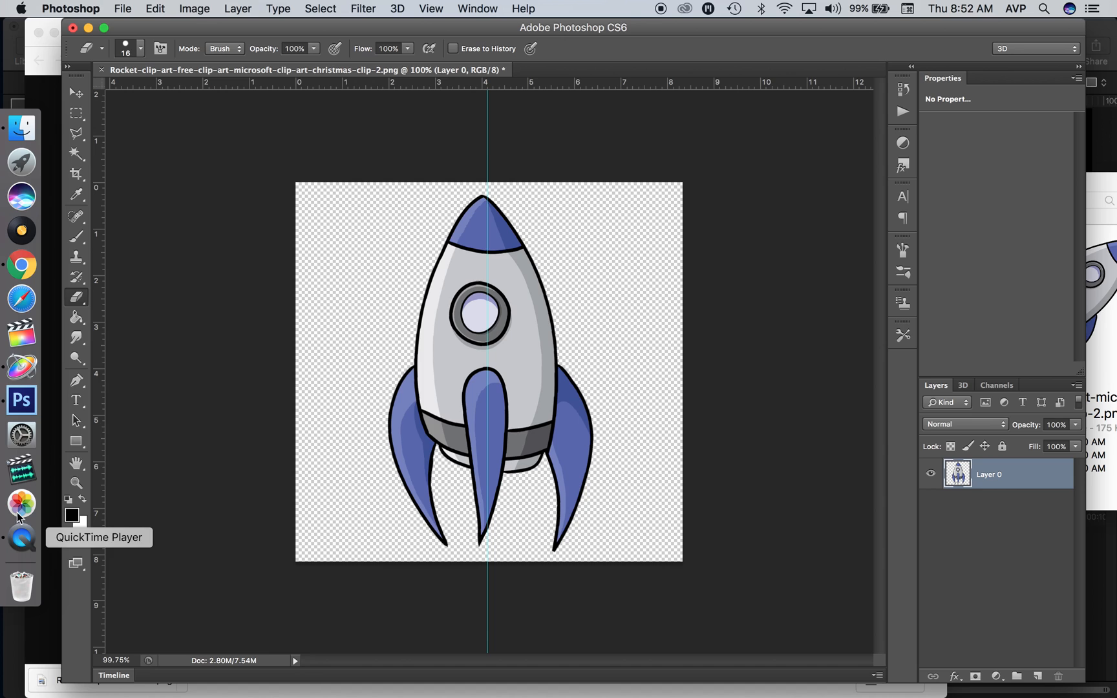
pyautogui.click(20, 366)
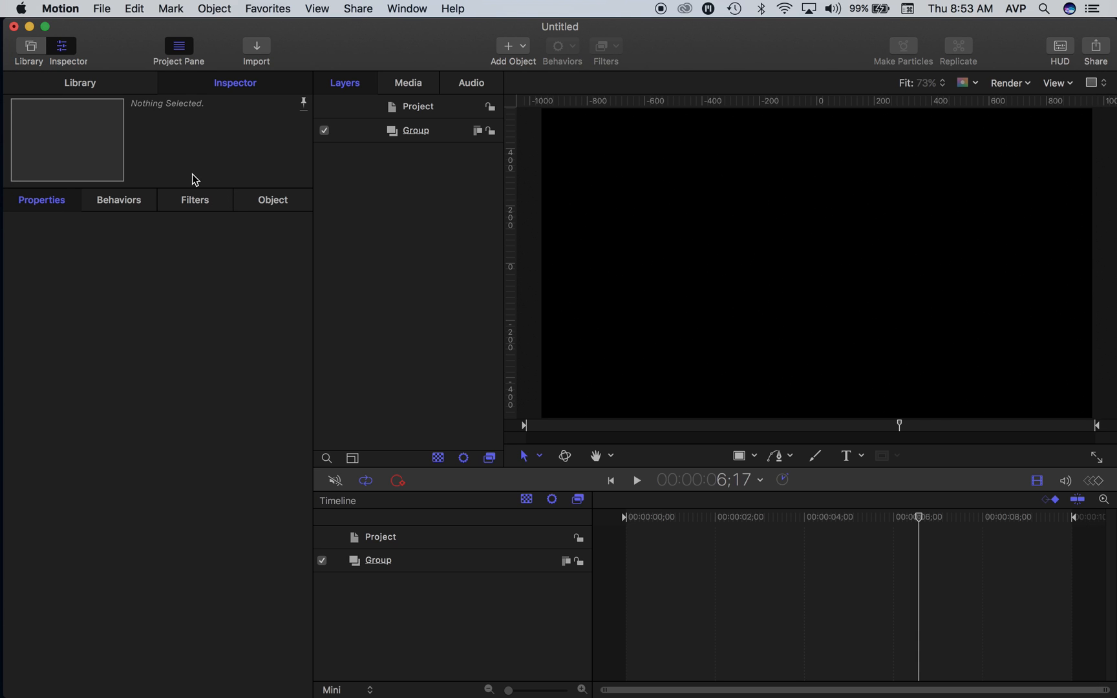
pyautogui.click(934, 82)
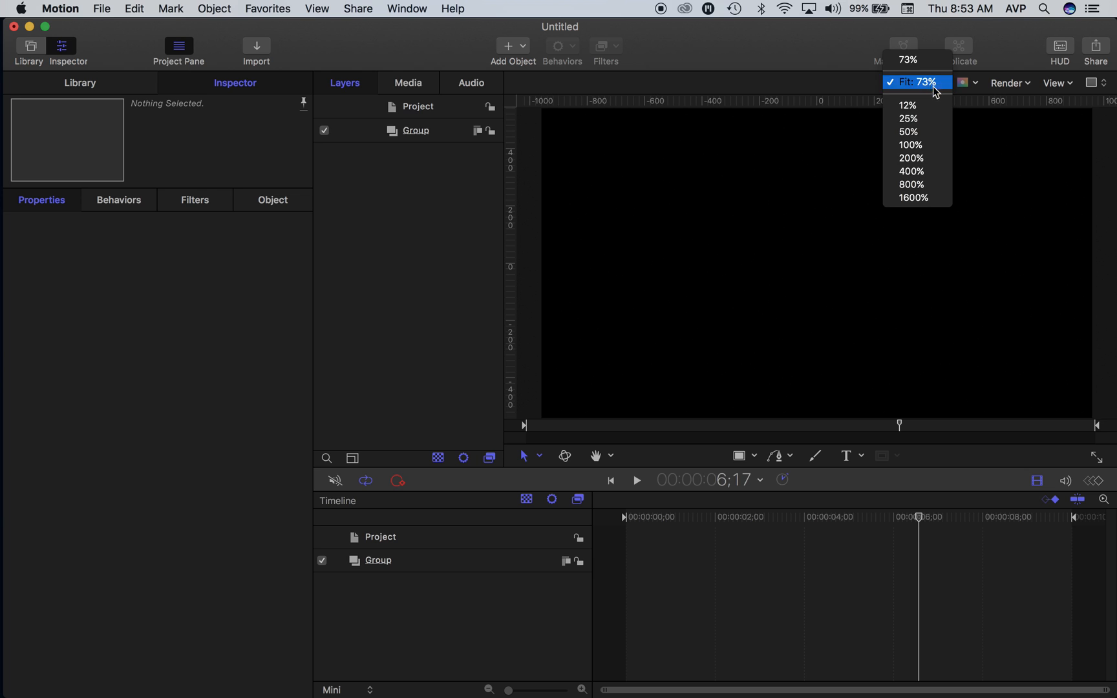
pyautogui.click(923, 84)
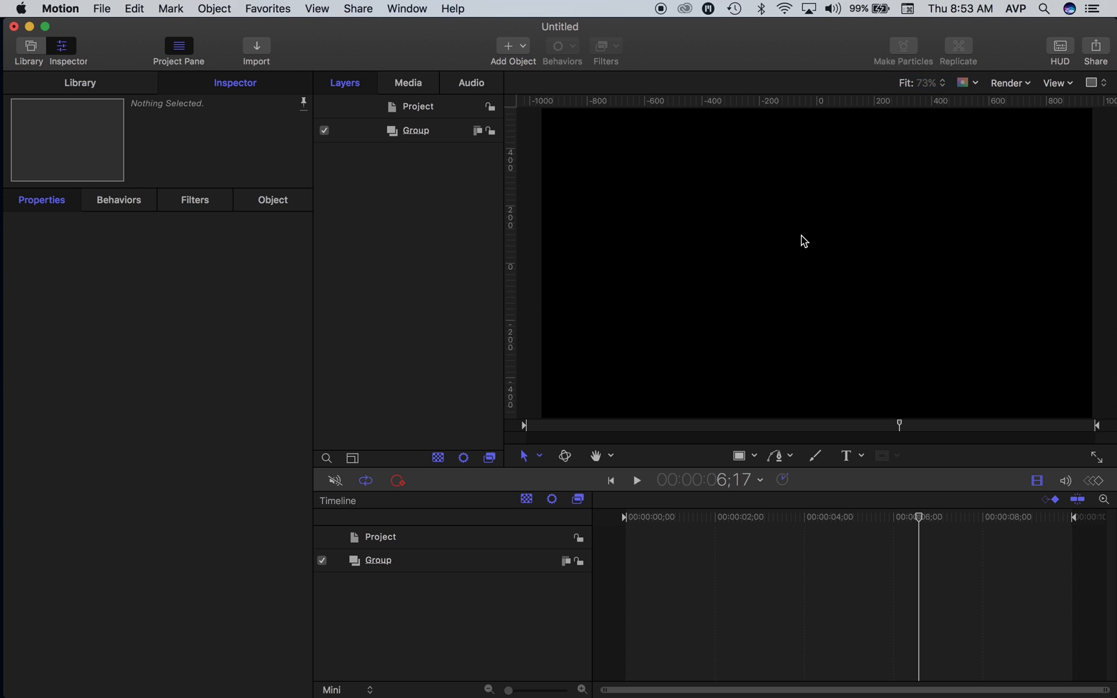
# Step: Switch to Finder and add Rocket.png from the Desktop folder to the Group in the Motion project
pyautogui.press('super+Tab')
pyautogui.press('super+Tab')
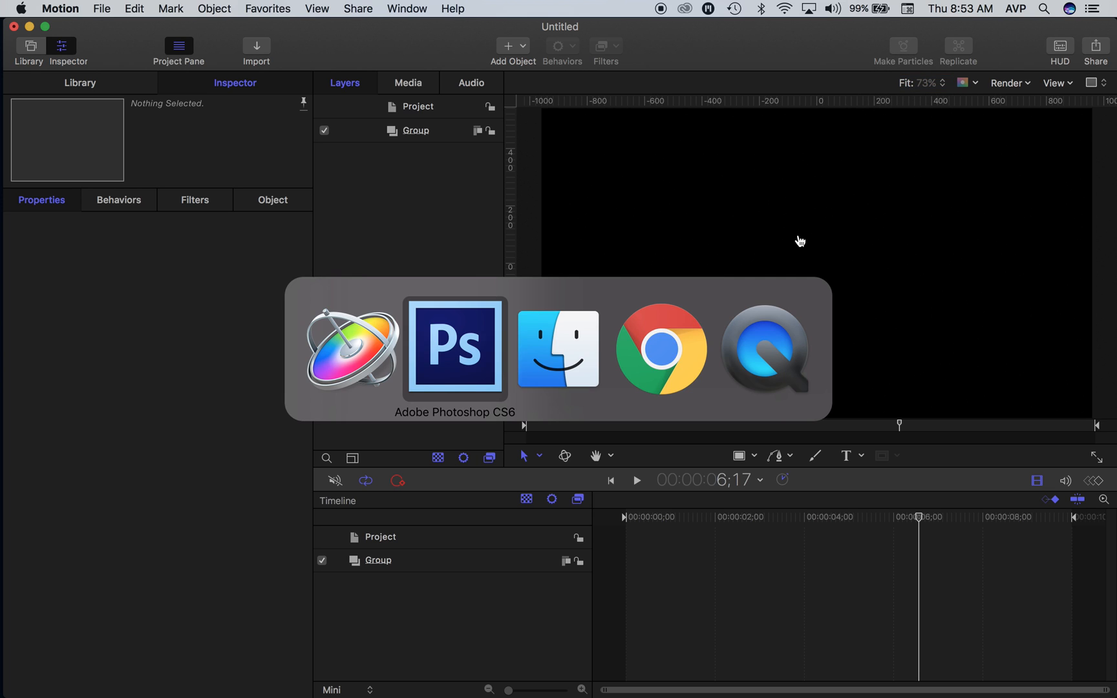
pyautogui.click(561, 367)
pyautogui.moveTo(704, 205); pyautogui.dragTo(327, 282)
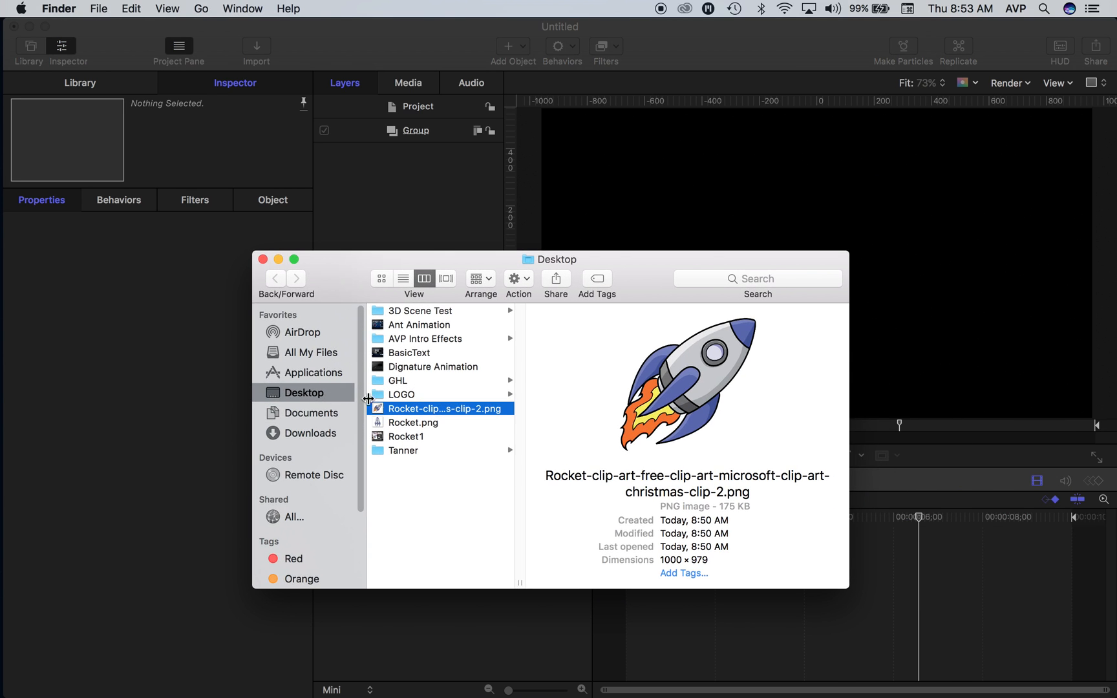
pyautogui.moveTo(404, 423); pyautogui.dragTo(412, 131)
pyautogui.click(689, 209)
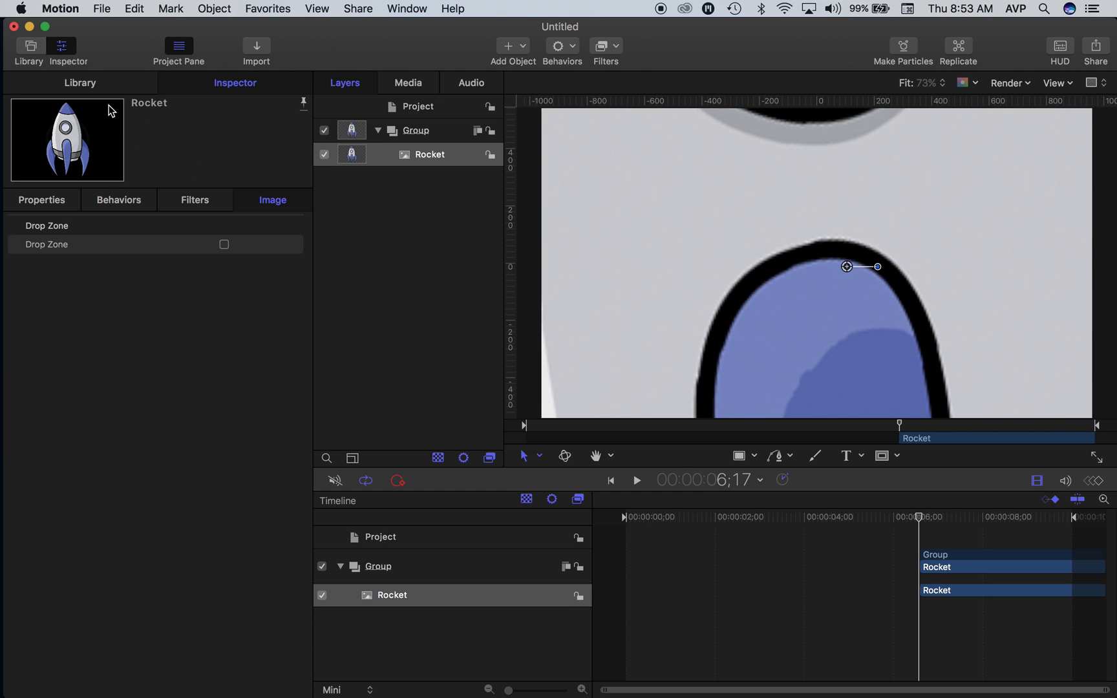
# Step: Scale the Rocket layer to 6% and move it to about X -469 px, Y 129 px
pyautogui.click(34, 204)
pyautogui.moveTo(221, 285); pyautogui.dragTo(221, 281)
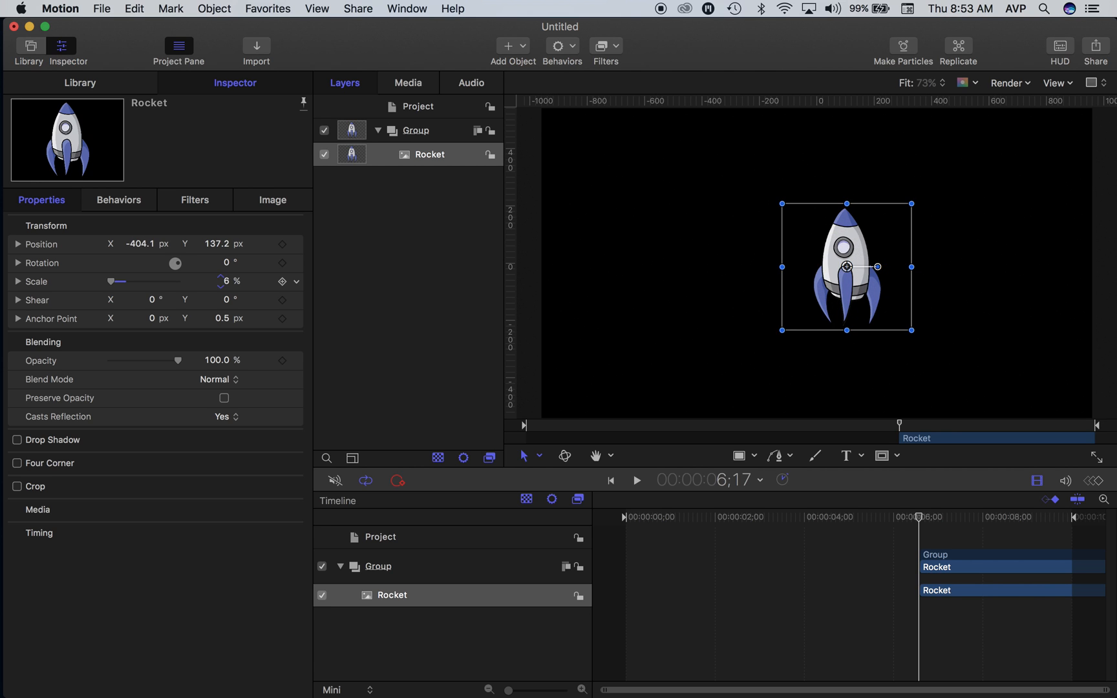
pyautogui.moveTo(834, 256); pyautogui.dragTo(725, 269)
# Step: Add the Basic Motion behavior Motion Path to the Rocket layer
pyautogui.click(559, 49)
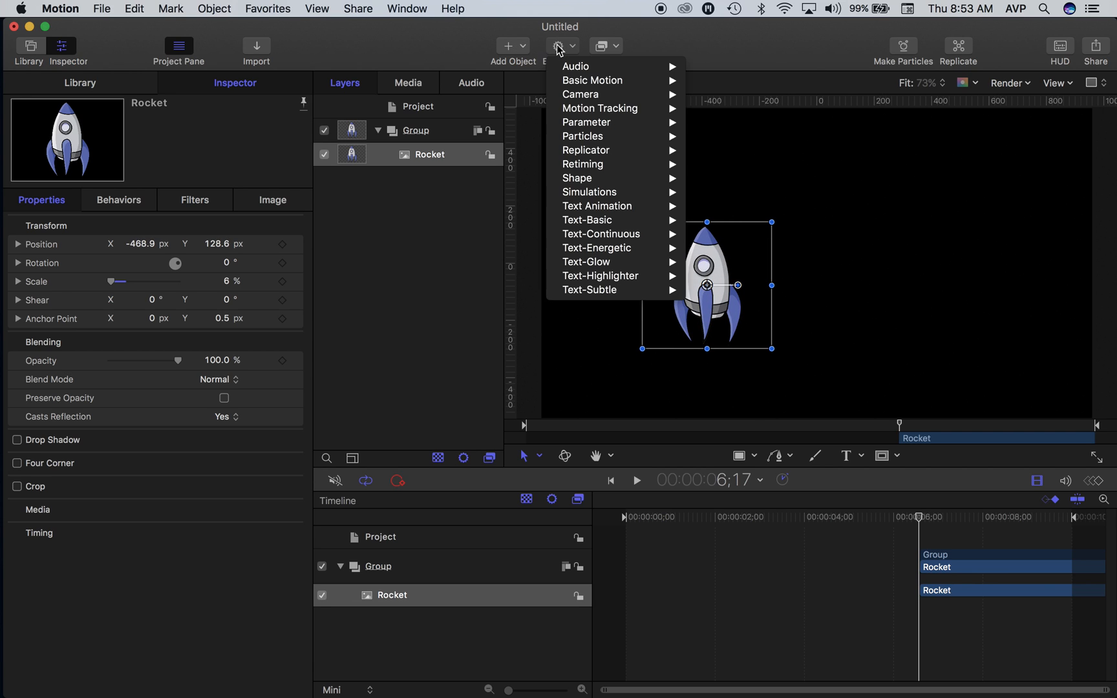
pyautogui.moveTo(590, 84)
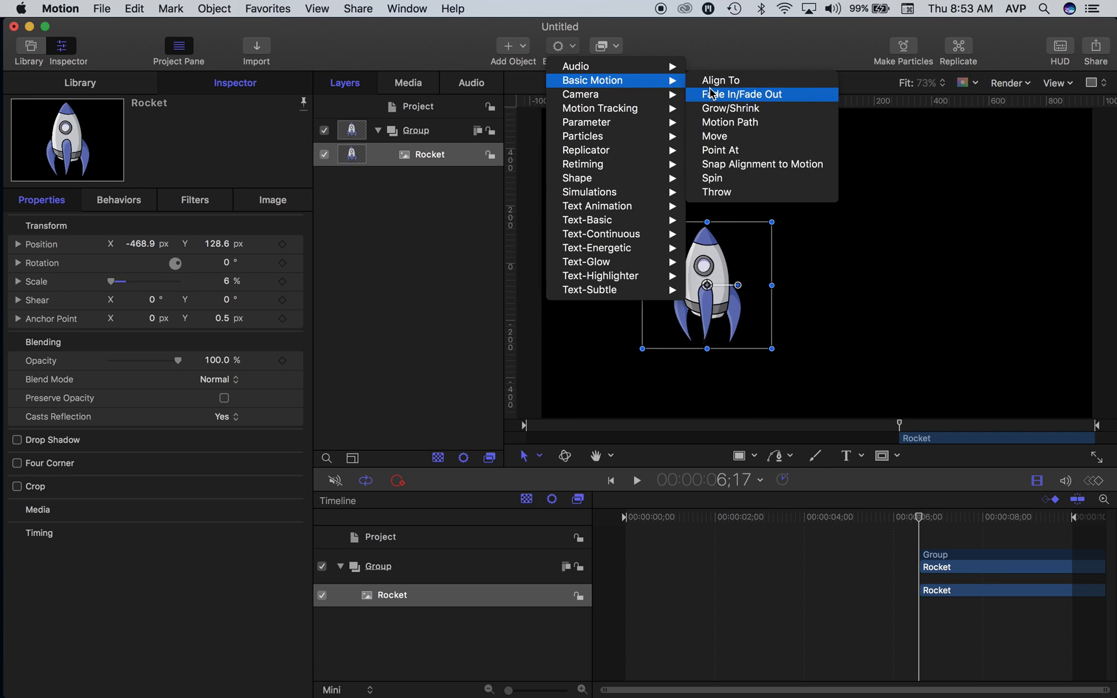
pyautogui.click(729, 122)
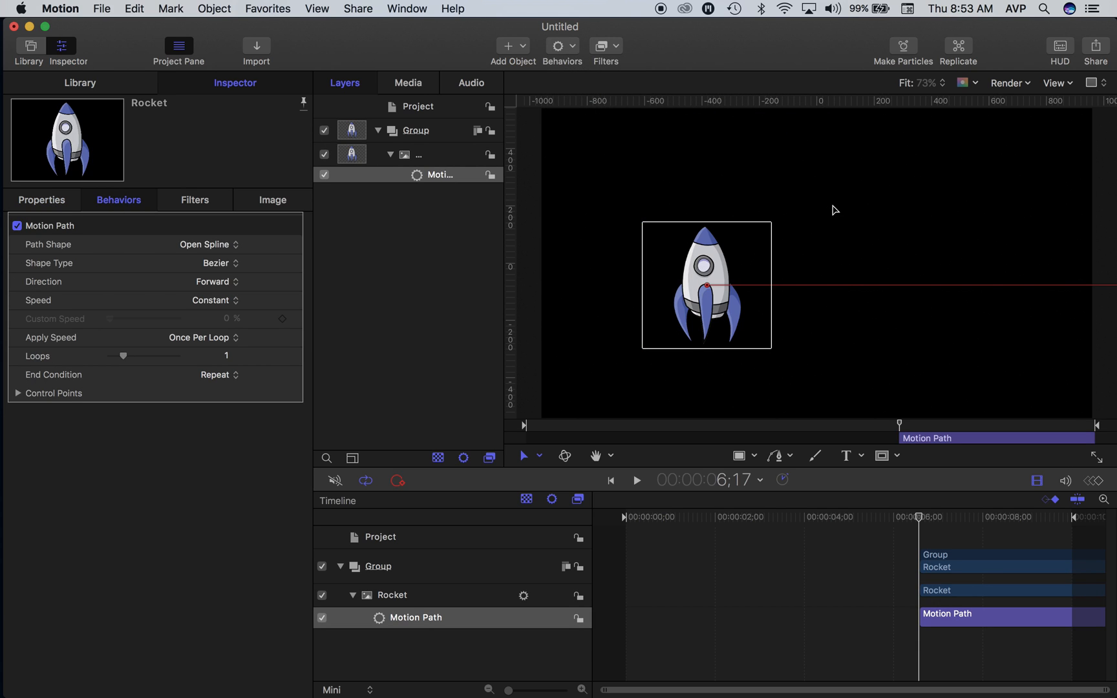
# Step: Move the motion path's end point to just above the upper-right corner of the canvas
pyautogui.press('super+minus')
pyautogui.press('super+minus')
pyautogui.press('super+minus')
pyautogui.press('super+minus')
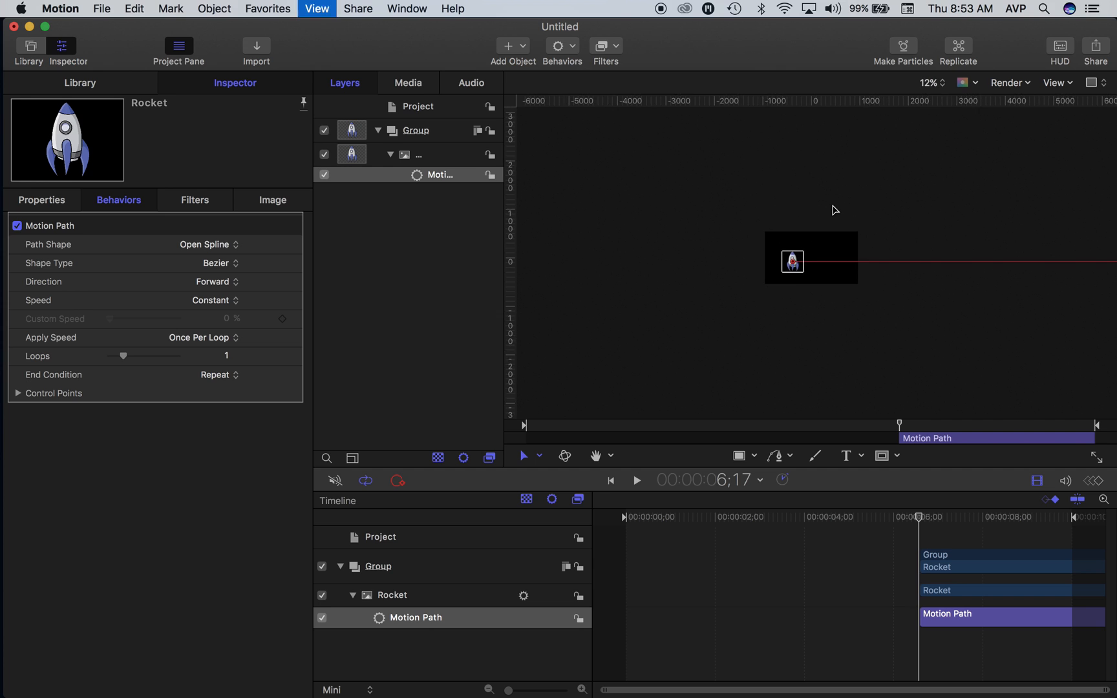
pyautogui.press('super+minus')
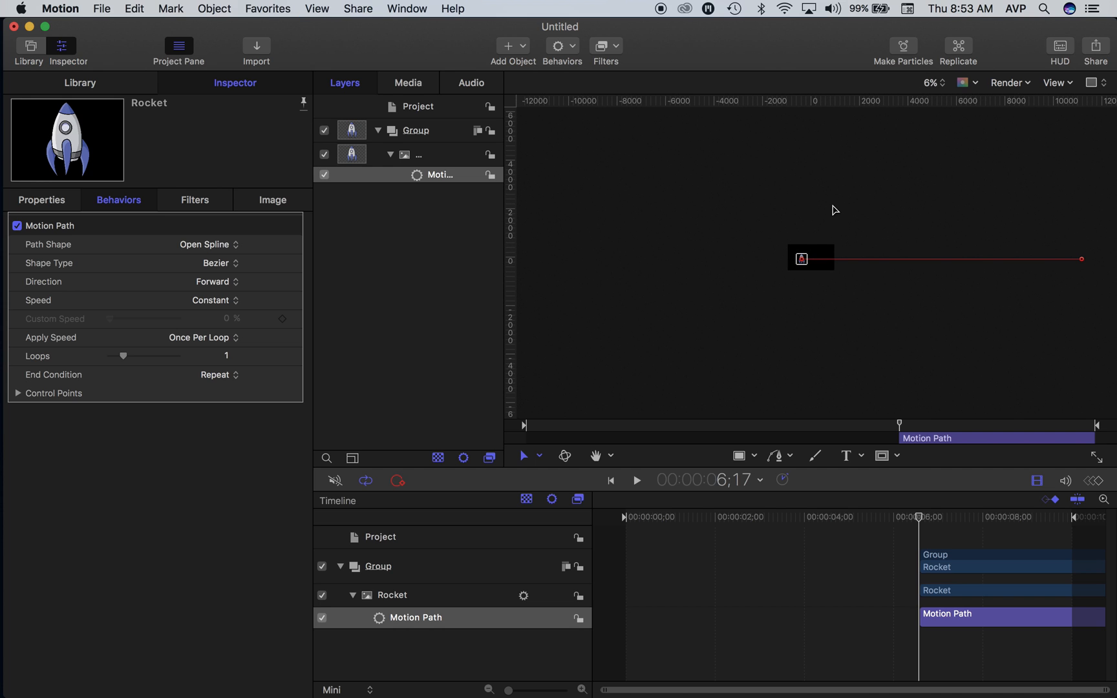
pyautogui.moveTo(1083, 260); pyautogui.dragTo(833, 231)
# Step: Move the motion path's start point off the canvas, beyond its lower-left corner
pyautogui.press('super+equal')
pyautogui.press('super+equal')
pyautogui.press('super+equal')
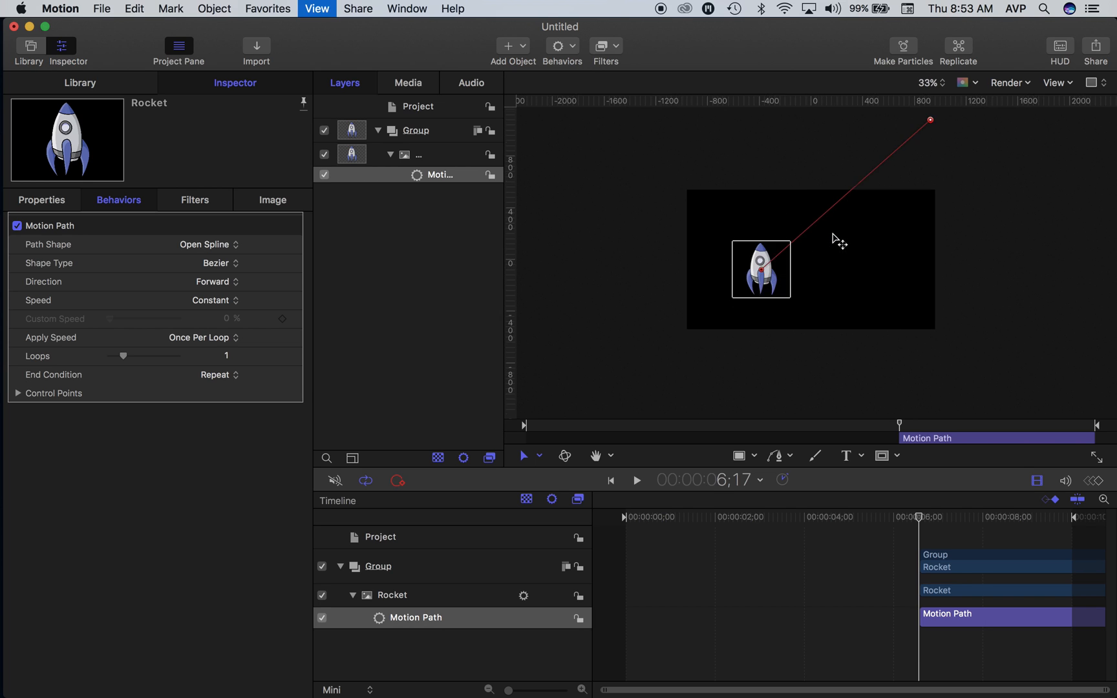
pyautogui.press('super+equal')
pyautogui.moveTo(736, 278); pyautogui.dragTo(554, 407)
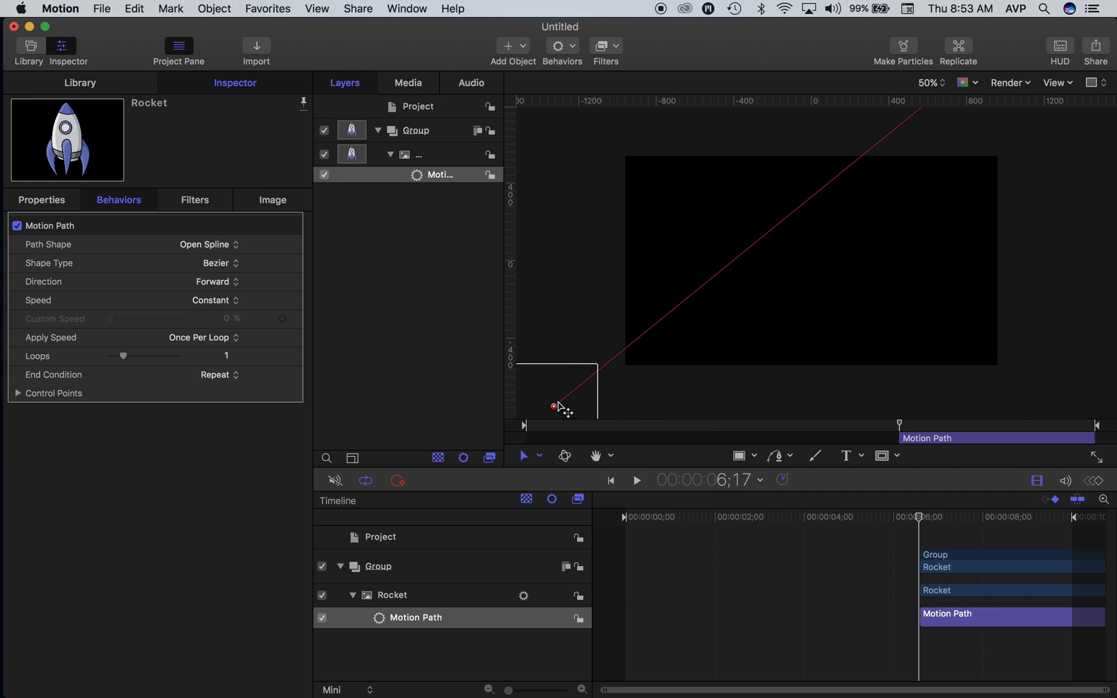
pyautogui.press('super+minus')
pyautogui.press('super+minus')
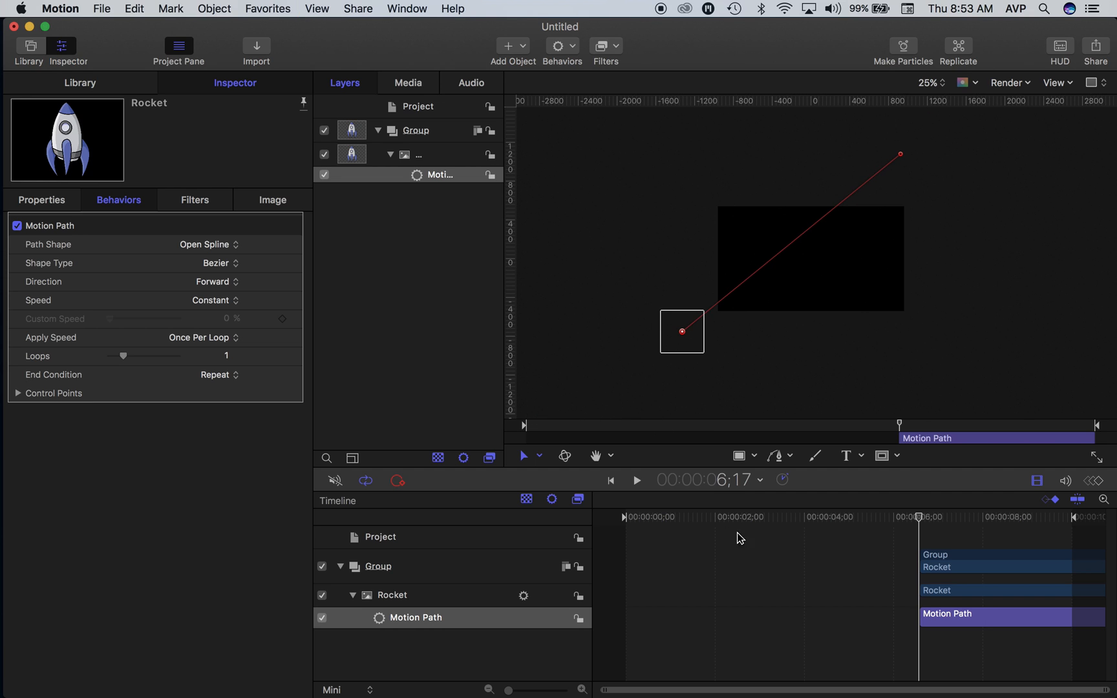
# Step: Shift the Group with the rocket and its motion path in the timeline so it starts at 00:00:00;00
pyautogui.click(936, 557)
pyautogui.moveTo(919, 517); pyautogui.dragTo(598, 530)
pyautogui.moveTo(958, 559); pyautogui.dragTo(666, 556)
# Step: Rotate the rocket to -50.6° at about 4;01 so its nose points along the motion path
pyautogui.click(654, 517)
pyautogui.moveTo(720, 519); pyautogui.dragTo(805, 517)
pyautogui.click(695, 567)
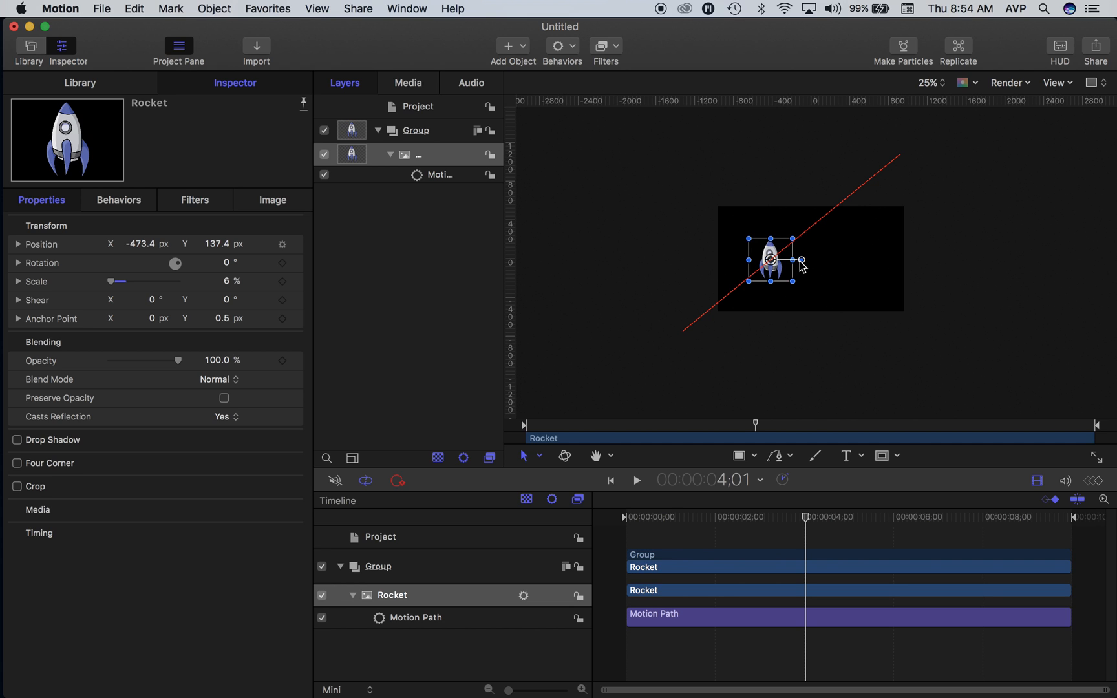
pyautogui.moveTo(802, 260); pyautogui.dragTo(874, 392)
# Step: Play the animation from the start to check the rocket's flight along the path
pyautogui.moveTo(733, 516); pyautogui.dragTo(600, 516)
pyautogui.press('space')
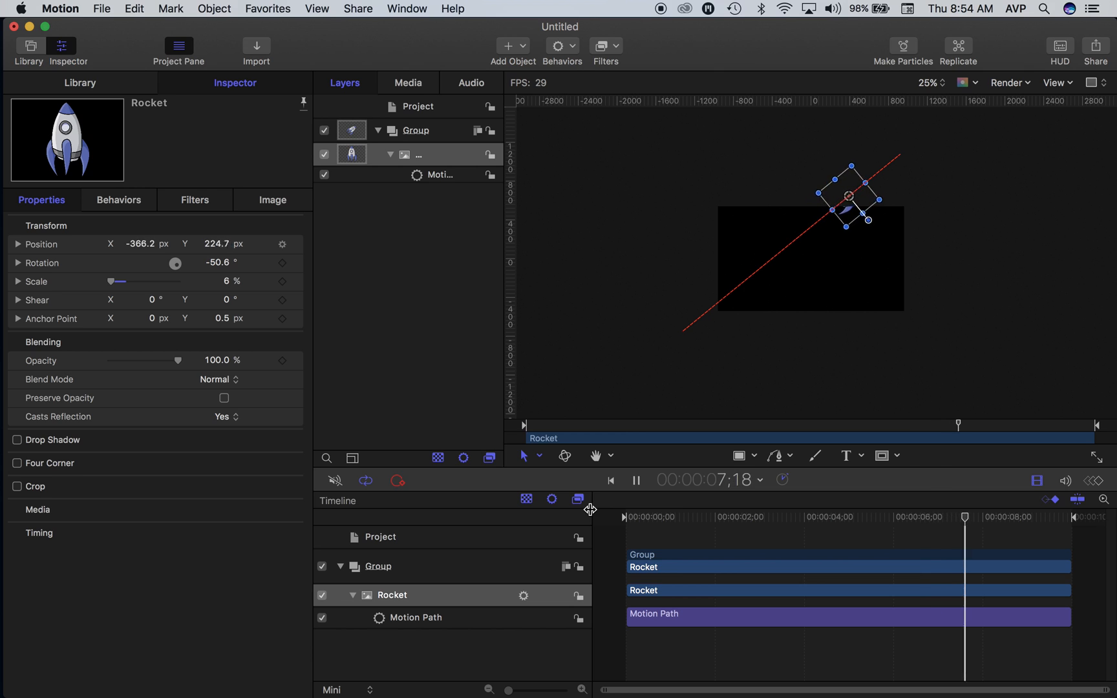
pyautogui.press('space')
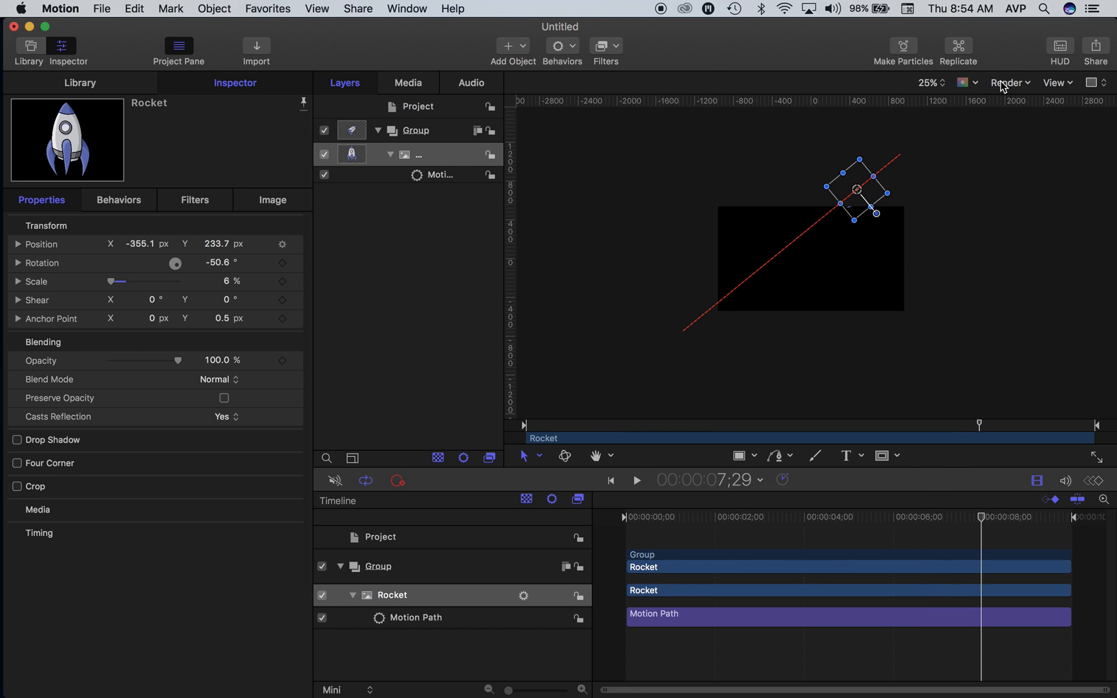
# Step: Deselect the rocket, fill the view with the canvas and move the playhead to 5;00
pyautogui.click(789, 281)
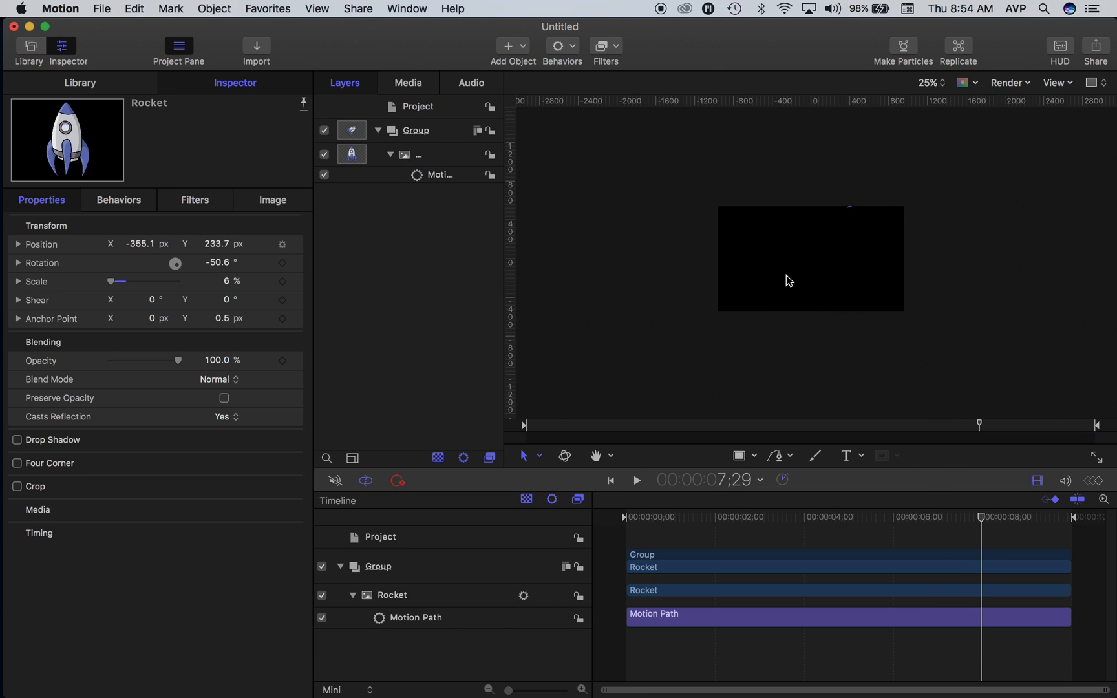
pyautogui.hotkey('shift', 'z')
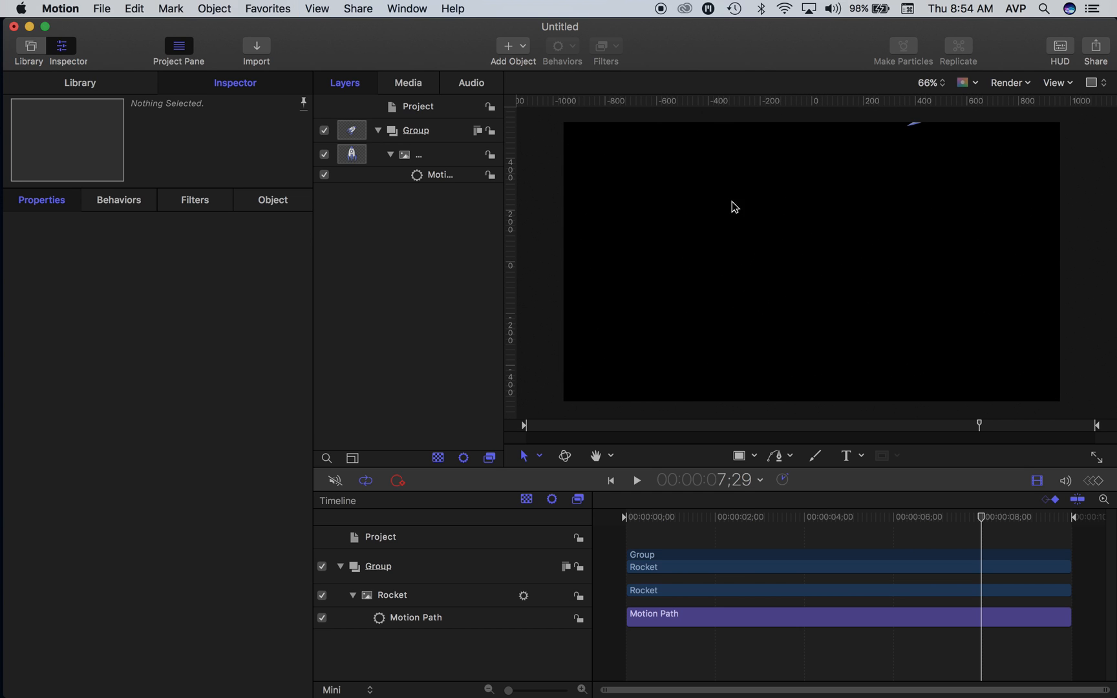
pyautogui.moveTo(799, 515); pyautogui.dragTo(850, 511)
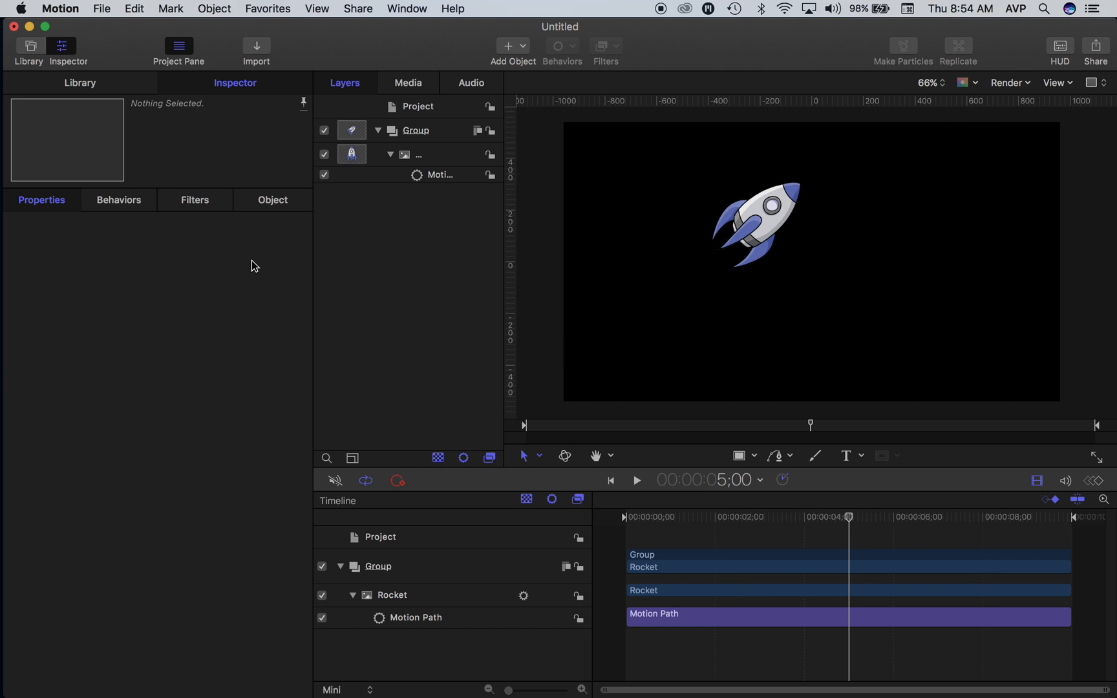
# Step: Find the Holiday Flame preset among the library's particle emitters and place it at the rocket's tail on the canvas
pyautogui.click(81, 85)
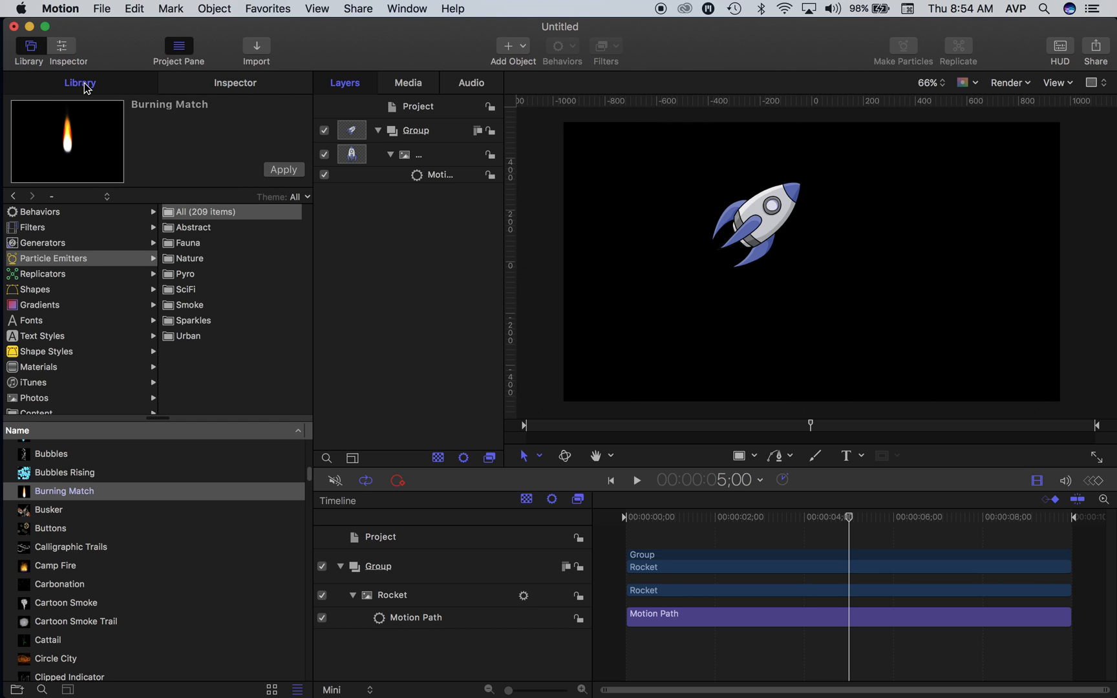
pyautogui.click(46, 260)
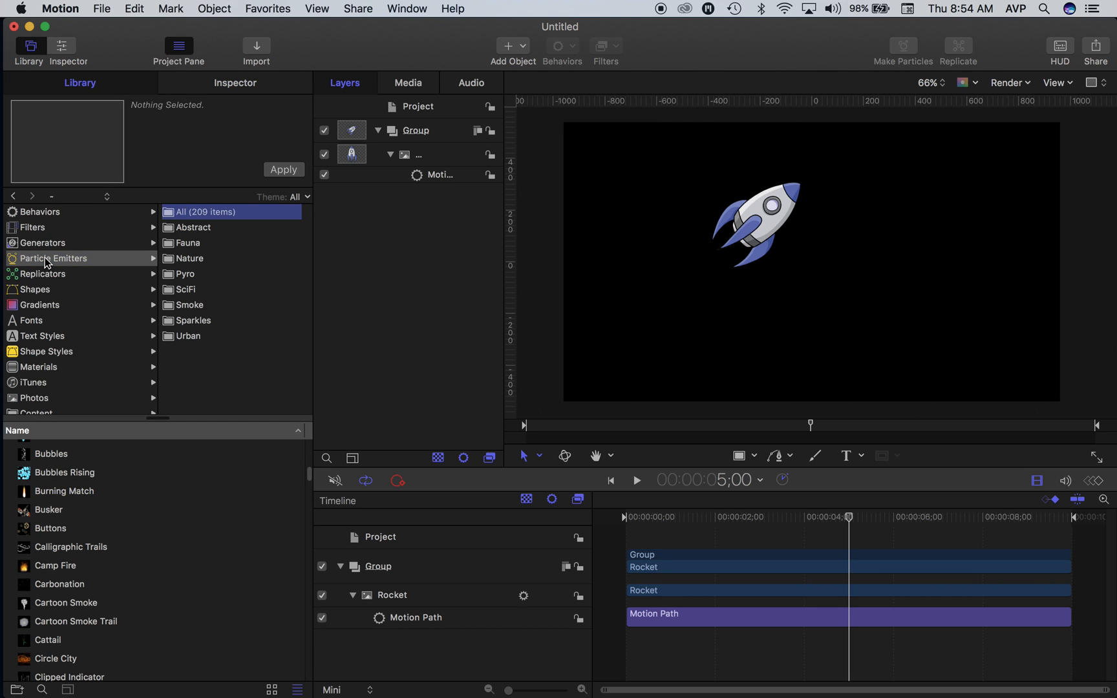
pyautogui.scroll(6, 79, 622)
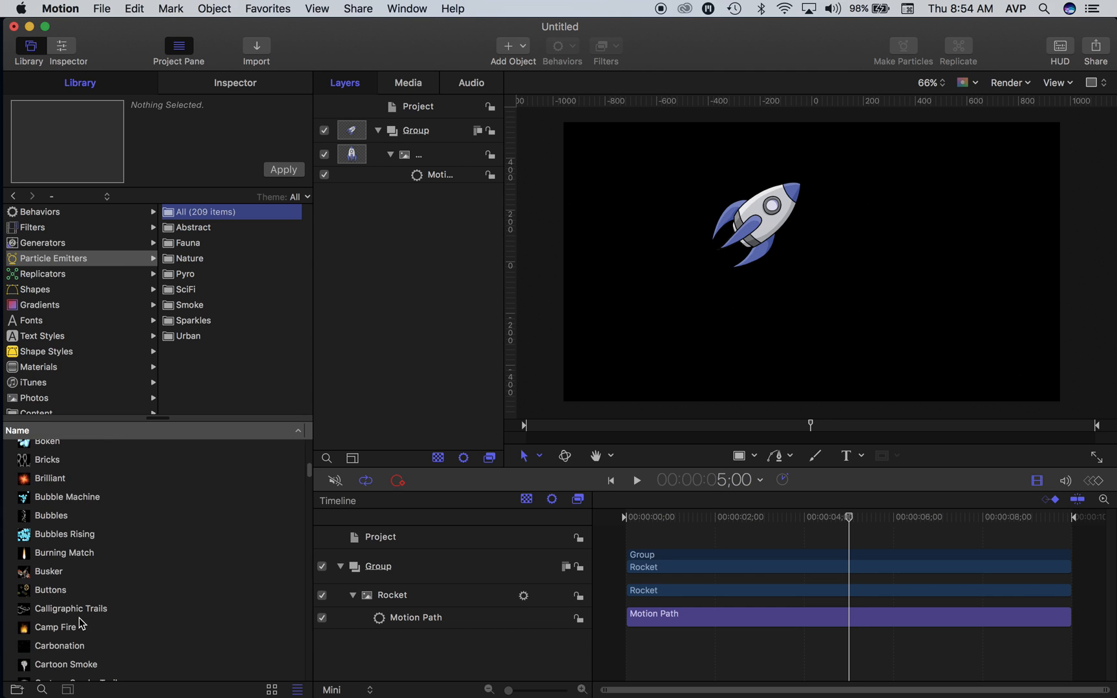
pyautogui.scroll(-4, 78, 622)
pyautogui.scroll(-15, 80, 622)
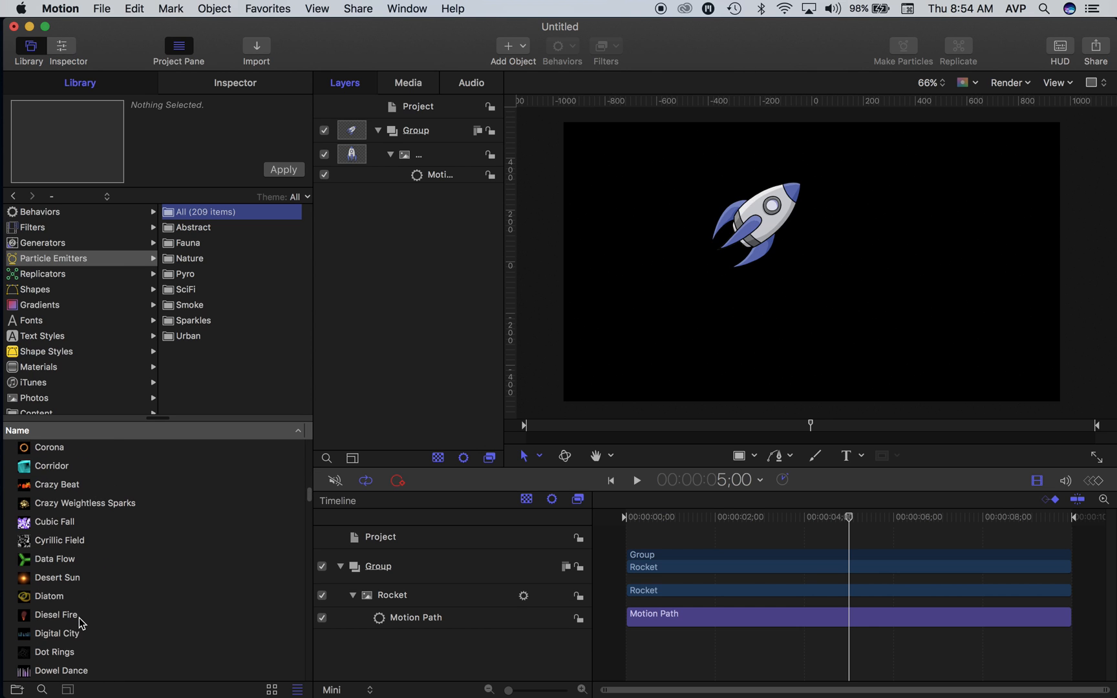
pyautogui.scroll(-4, 79, 622)
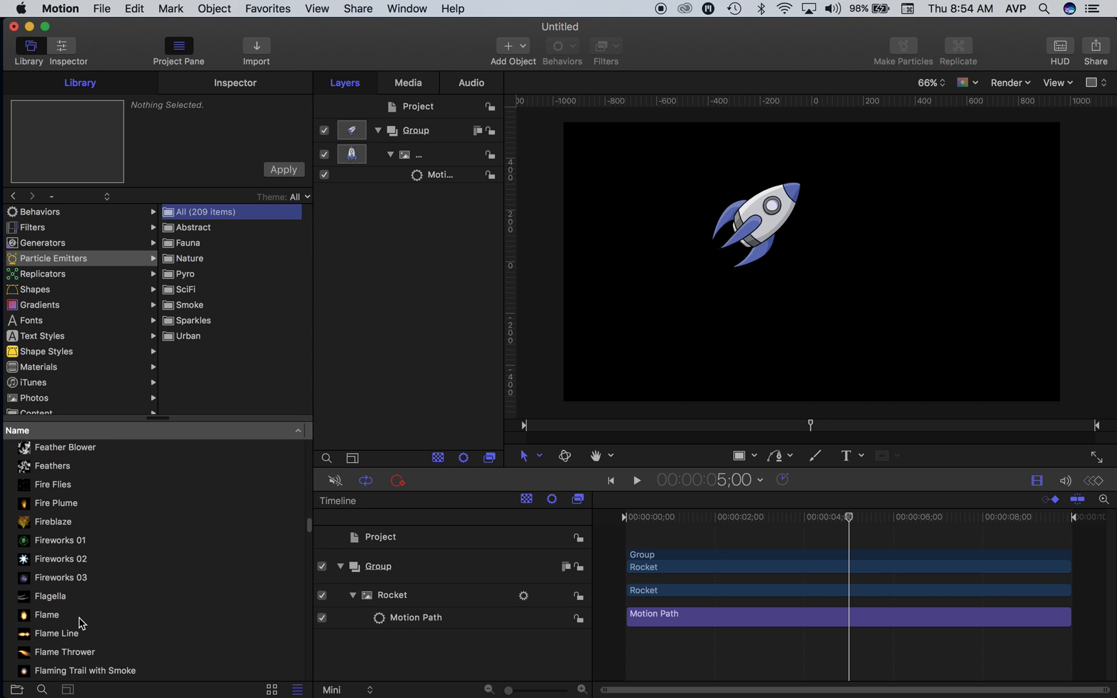
pyautogui.scroll(-4, 78, 622)
pyautogui.scroll(-15, 81, 622)
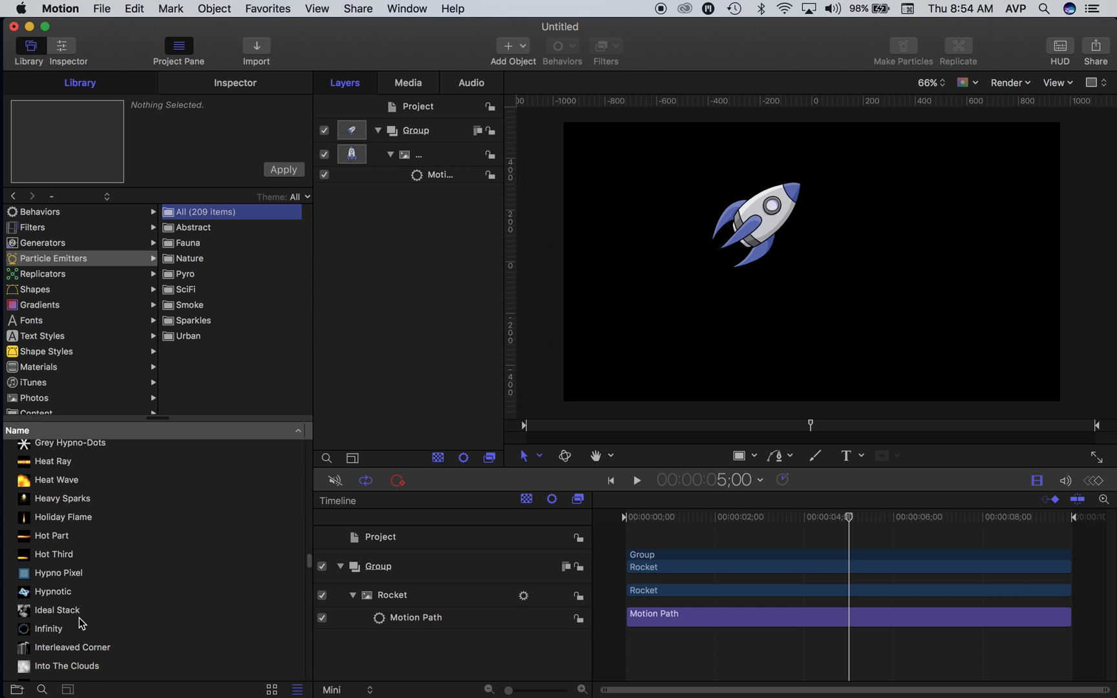
pyautogui.scroll(-5, 80, 622)
pyautogui.scroll(2, 81, 622)
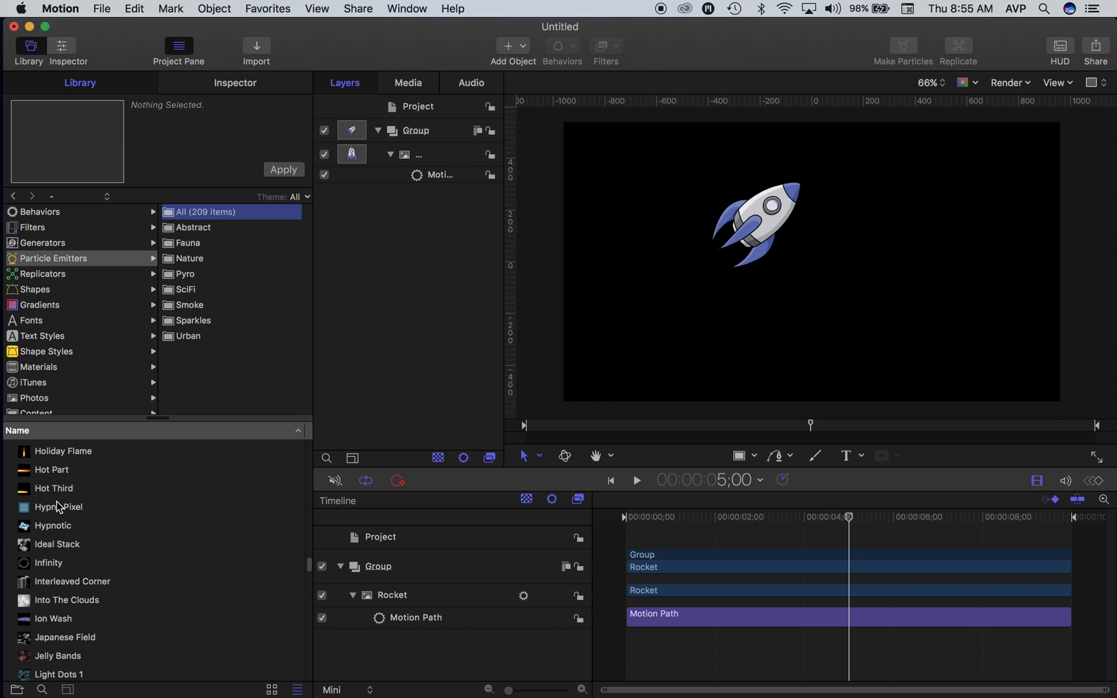
pyautogui.click(63, 458)
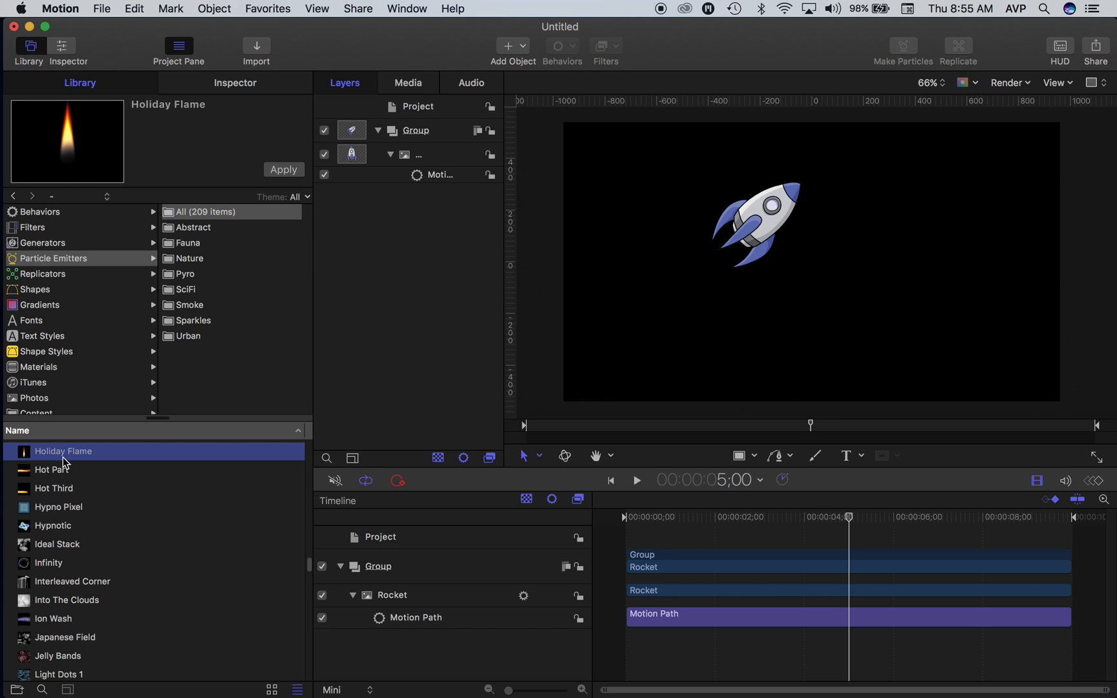
pyautogui.scroll(2, 71, 487)
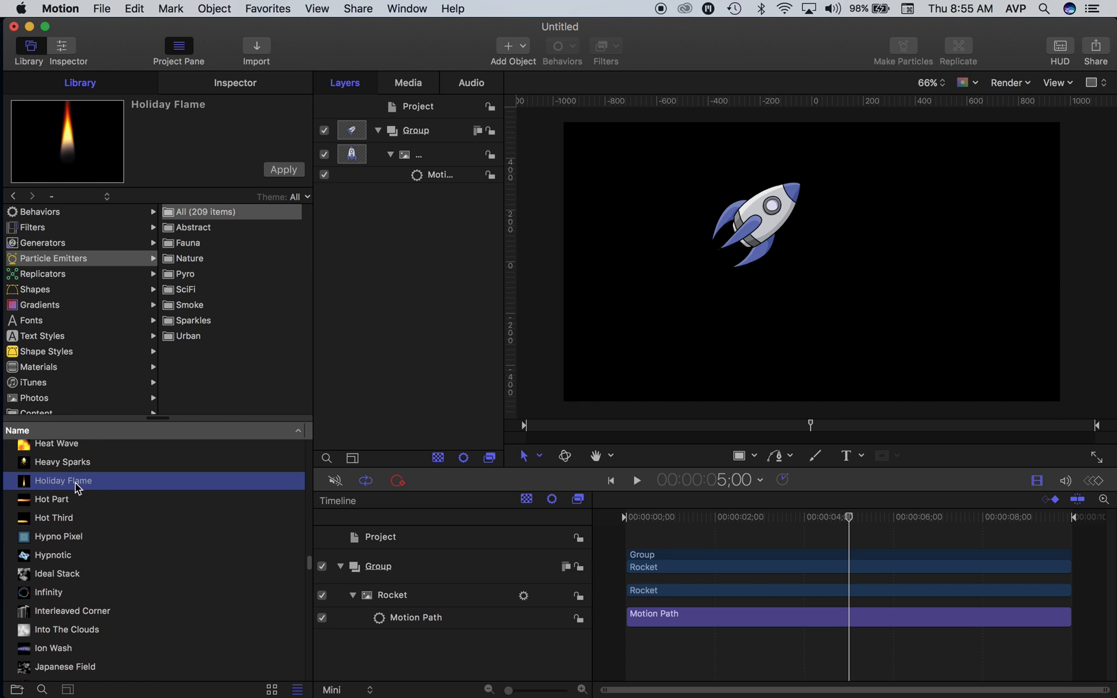
pyautogui.moveTo(54, 485); pyautogui.dragTo(769, 255)
# Step: Shift the Holiday Flame in the timeline so it starts at 00:00:00;00, and play the animation from the start
pyautogui.moveTo(878, 615); pyautogui.dragTo(695, 567)
pyautogui.moveTo(727, 515); pyautogui.dragTo(697, 513)
pyautogui.press('space')
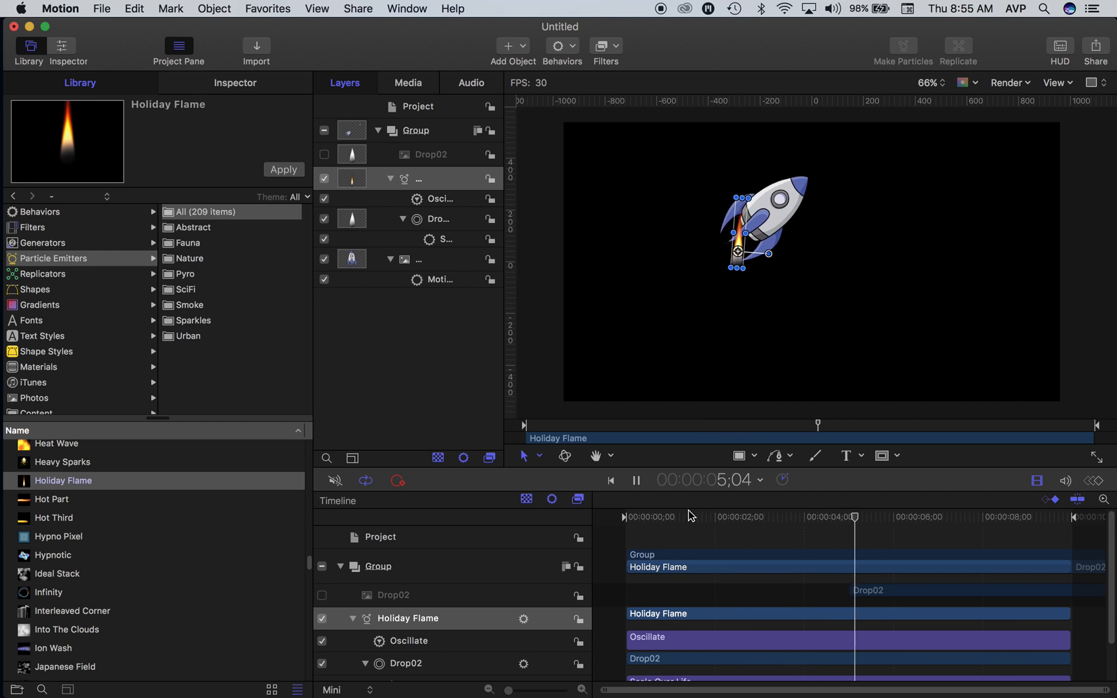
pyautogui.press('space')
# Step: At 3;25, rotate the Holiday Flame to about 129.6° and position it so it shoots backwards from the rocket's tail
pyautogui.moveTo(866, 515); pyautogui.dragTo(796, 517)
pyautogui.moveTo(769, 256); pyautogui.dragTo(643, 277)
pyautogui.moveTo(646, 319); pyautogui.dragTo(647, 318)
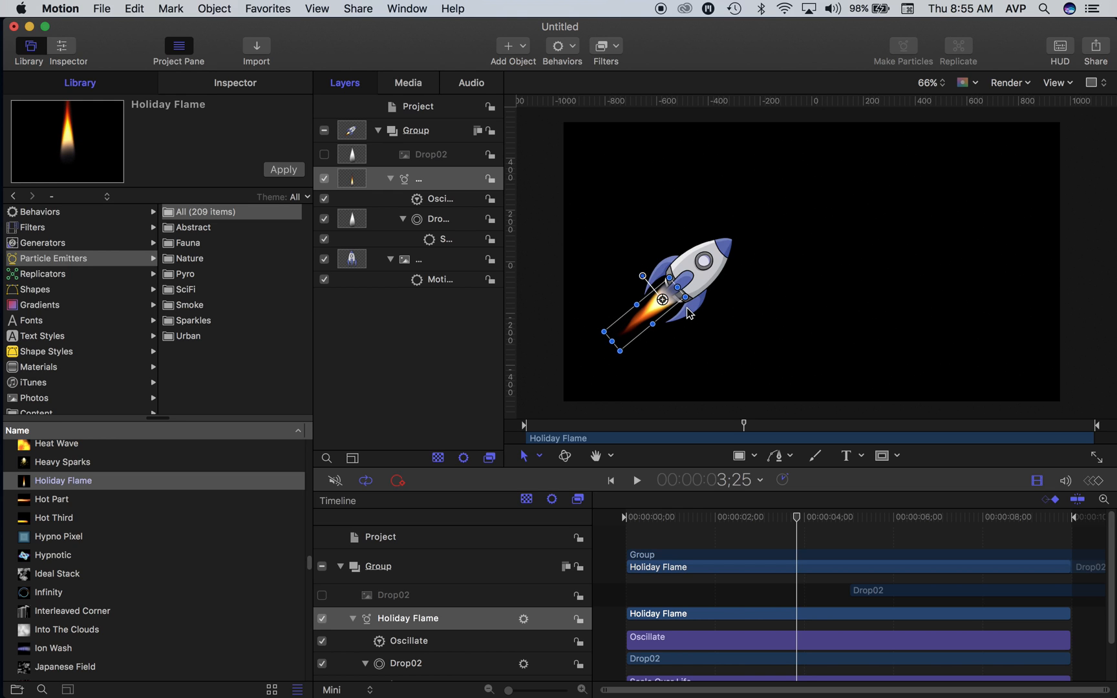
# Step: Collapse the flame and rocket layers and move the Rocket layer above the Holiday Flame so the flame sits behind it
pyautogui.click(390, 179)
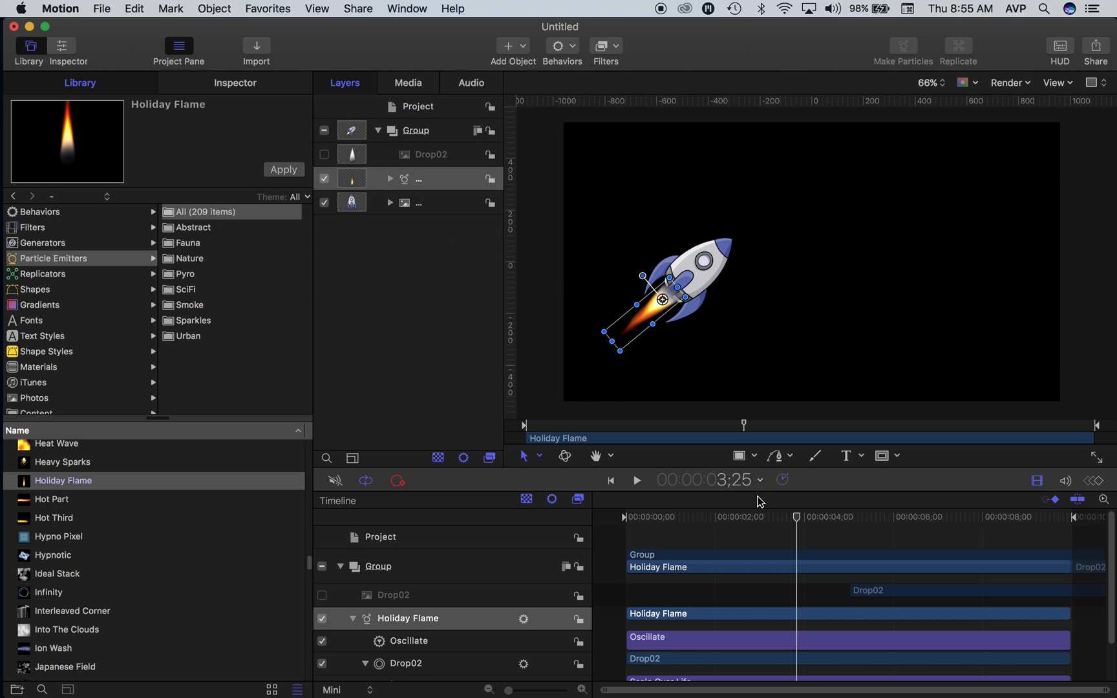
pyautogui.click(781, 530)
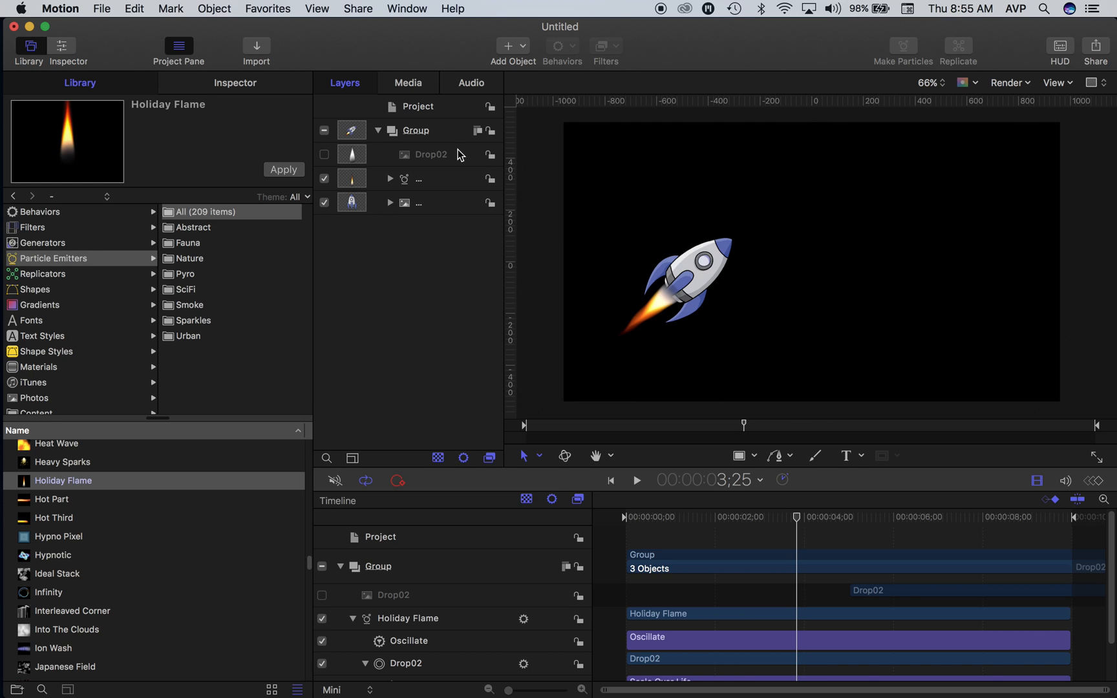
pyautogui.click(445, 187)
pyautogui.click(444, 204)
pyautogui.click(442, 182)
pyautogui.click(442, 205)
pyautogui.click(440, 187)
pyautogui.click(439, 204)
pyautogui.moveTo(374, 206); pyautogui.dragTo(428, 184)
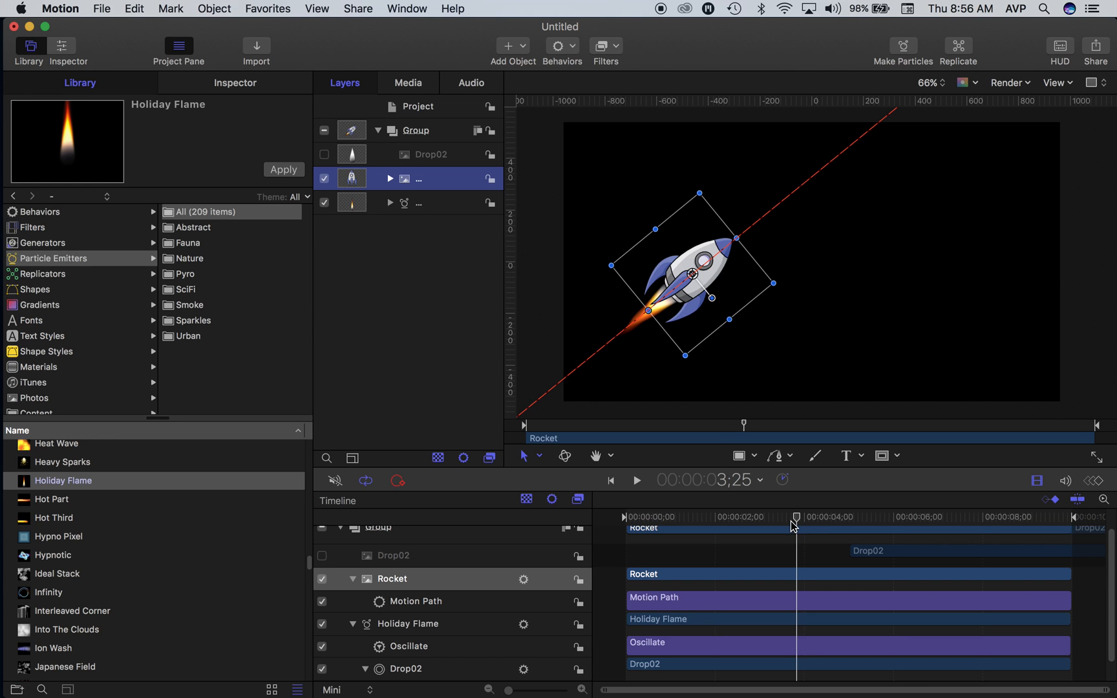
# Step: With the playhead at 4;09, add a Match Move motion tracking behavior to the Holiday Flame emitter
pyautogui.moveTo(796, 529); pyautogui.dragTo(818, 495)
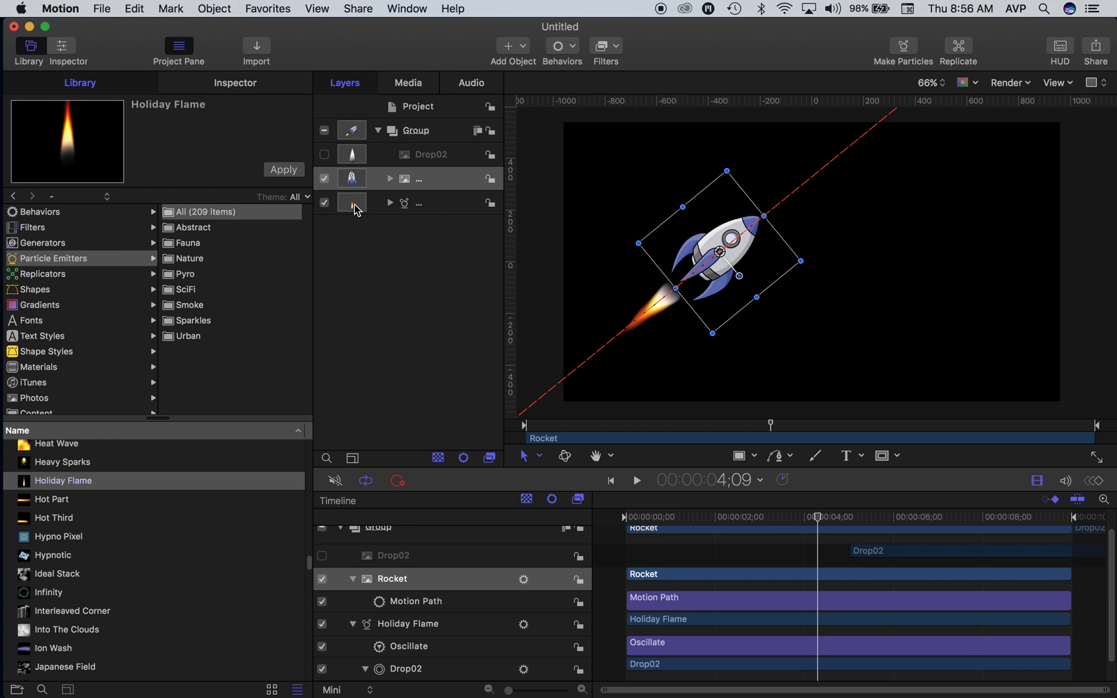
pyautogui.click(357, 207)
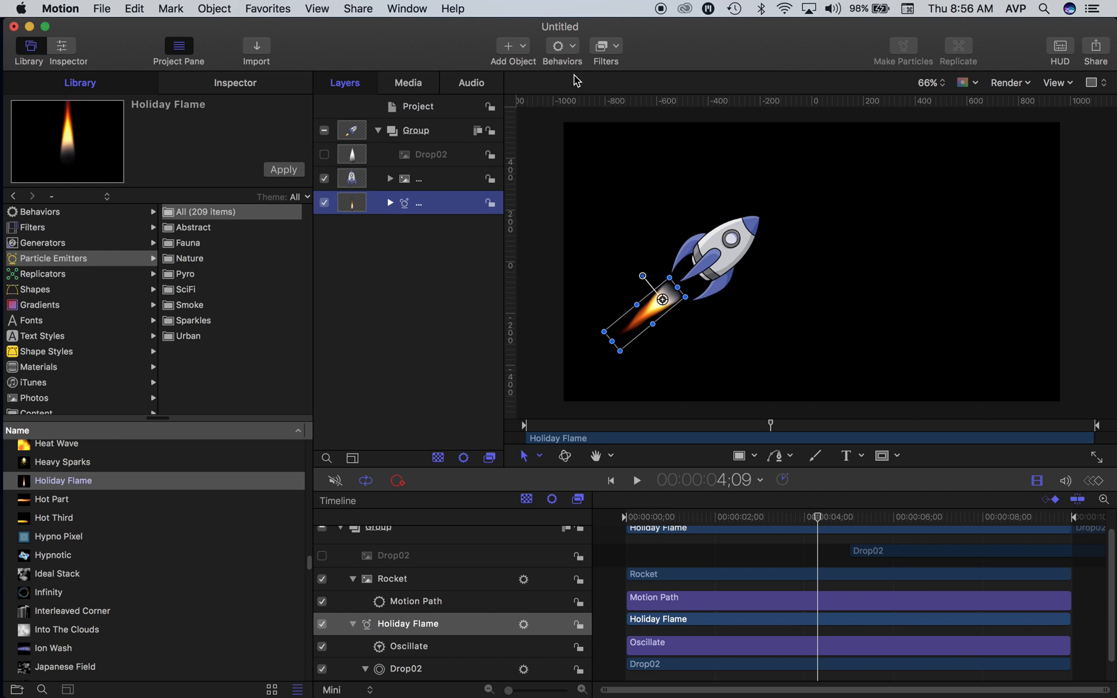
pyautogui.click(570, 55)
pyautogui.moveTo(589, 110)
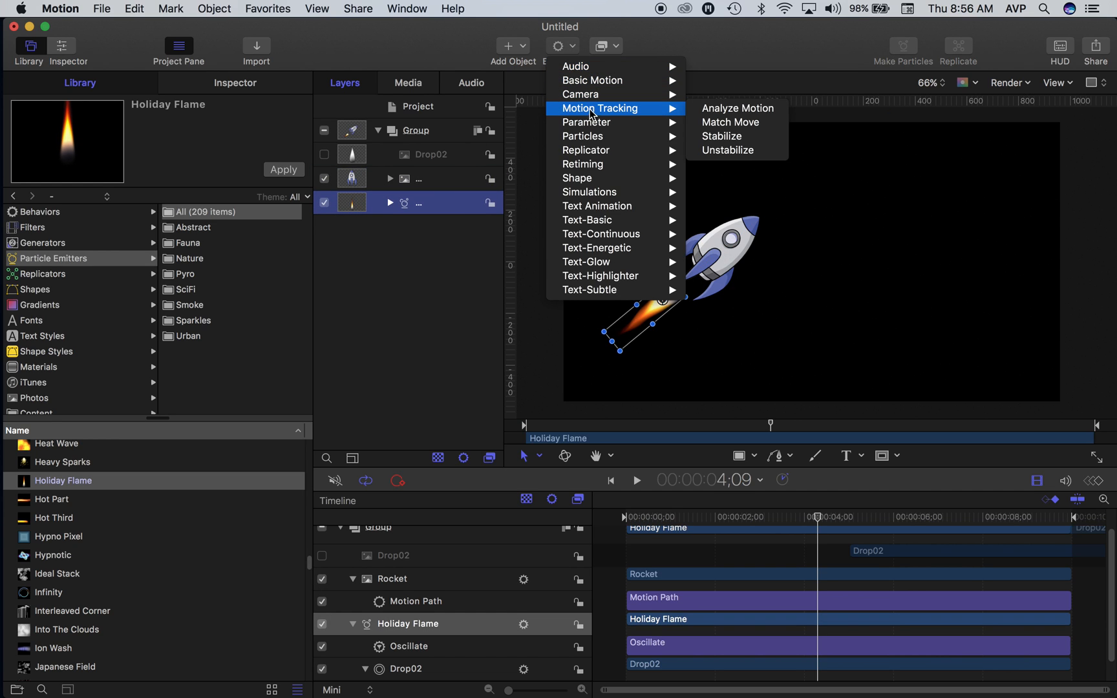
pyautogui.click(747, 123)
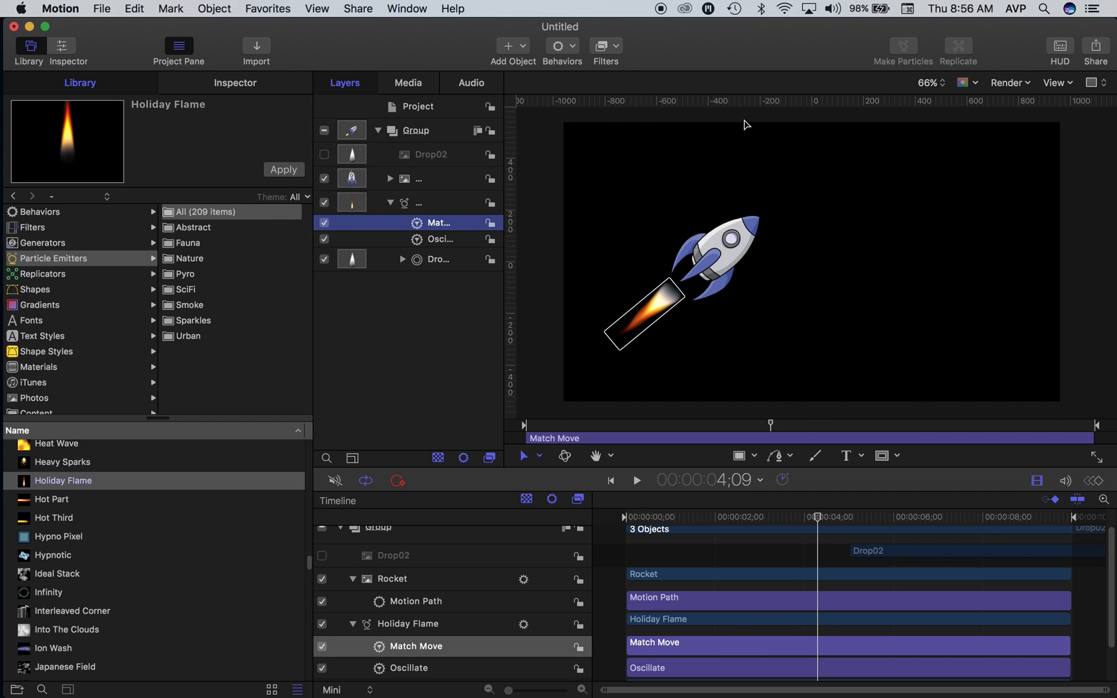
# Step: Assign the Rocket layer as the source of the Holiday Flame's Match Move behavior
pyautogui.click(234, 82)
pyautogui.click(436, 227)
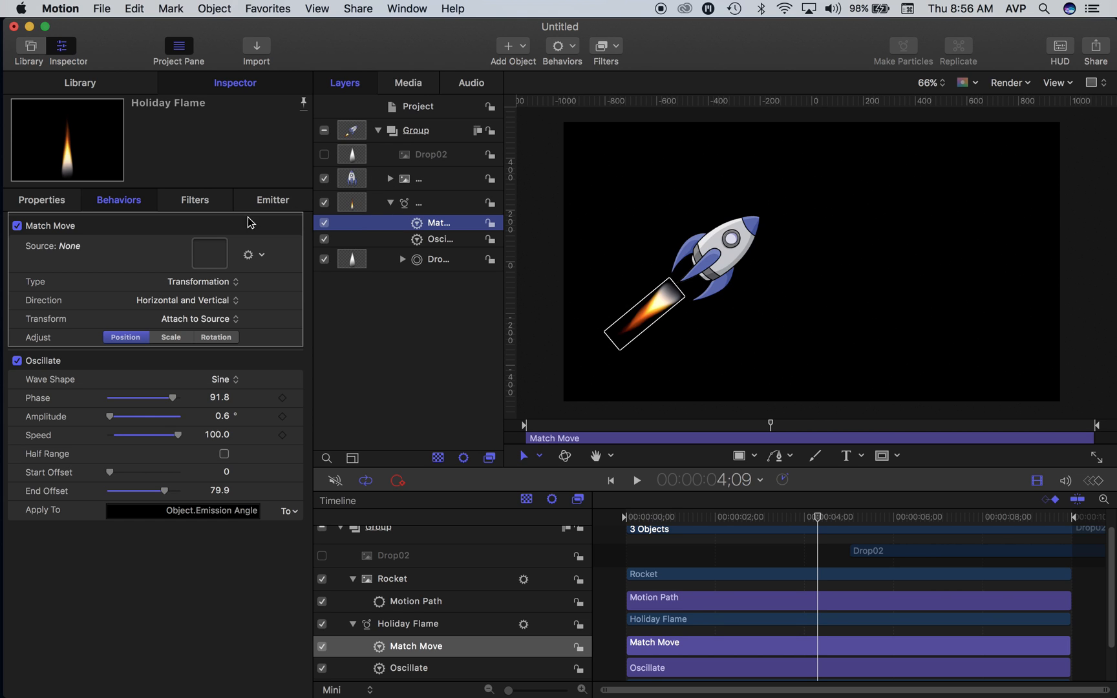
pyautogui.moveTo(409, 183); pyautogui.dragTo(210, 255)
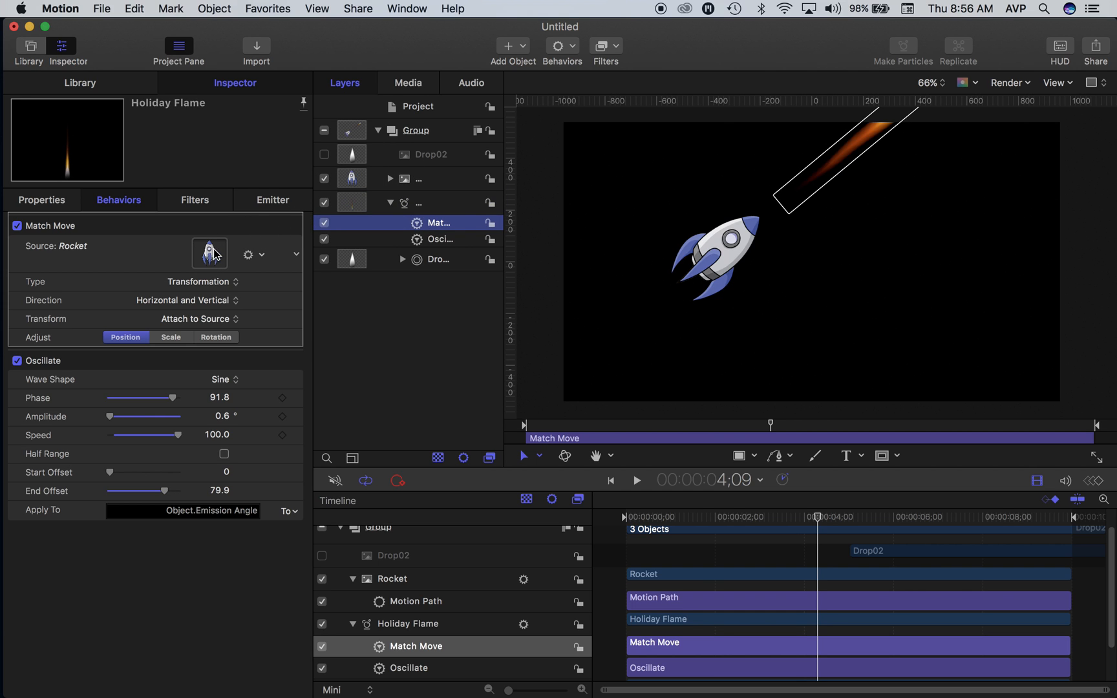
# Step: At 3;20, move the Holiday Flame back behind the rocket's tail, shorten it slightly and nudge it to line up with the engine
pyautogui.moveTo(809, 517)
pyautogui.mouseDown()
pyautogui.moveTo(705, 517)
pyautogui.moveTo(840, 517)
pyautogui.moveTo(678, 524)
pyautogui.moveTo(810, 517)
pyautogui.mouseUp()
pyautogui.moveTo(764, 517); pyautogui.dragTo(789, 516)
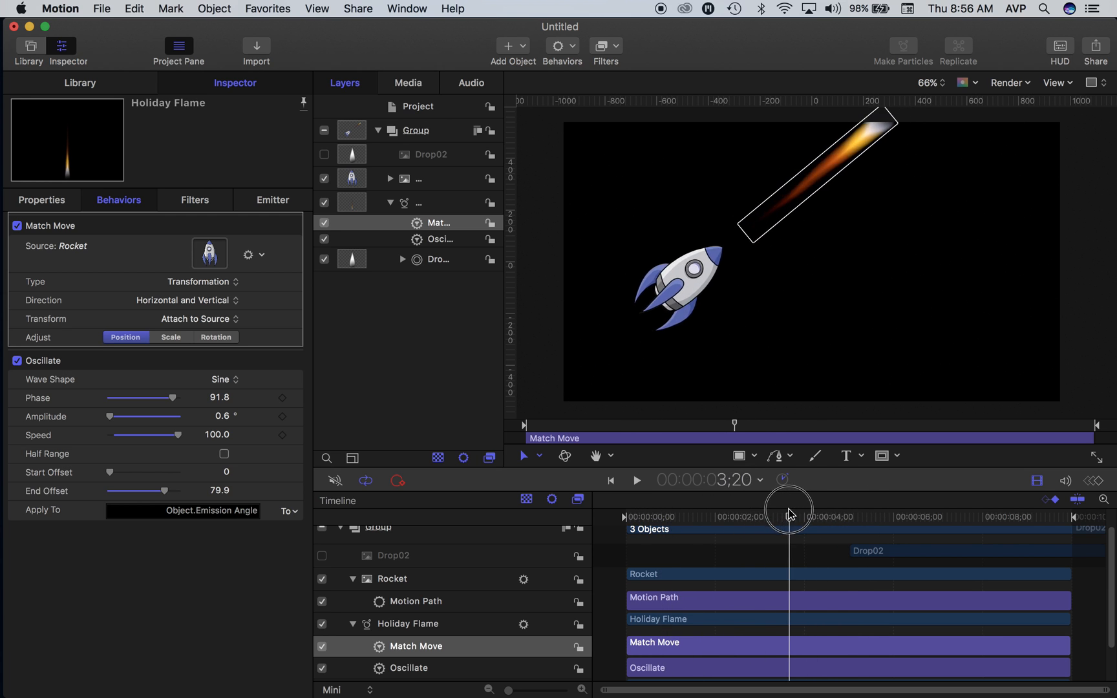
pyautogui.click(411, 207)
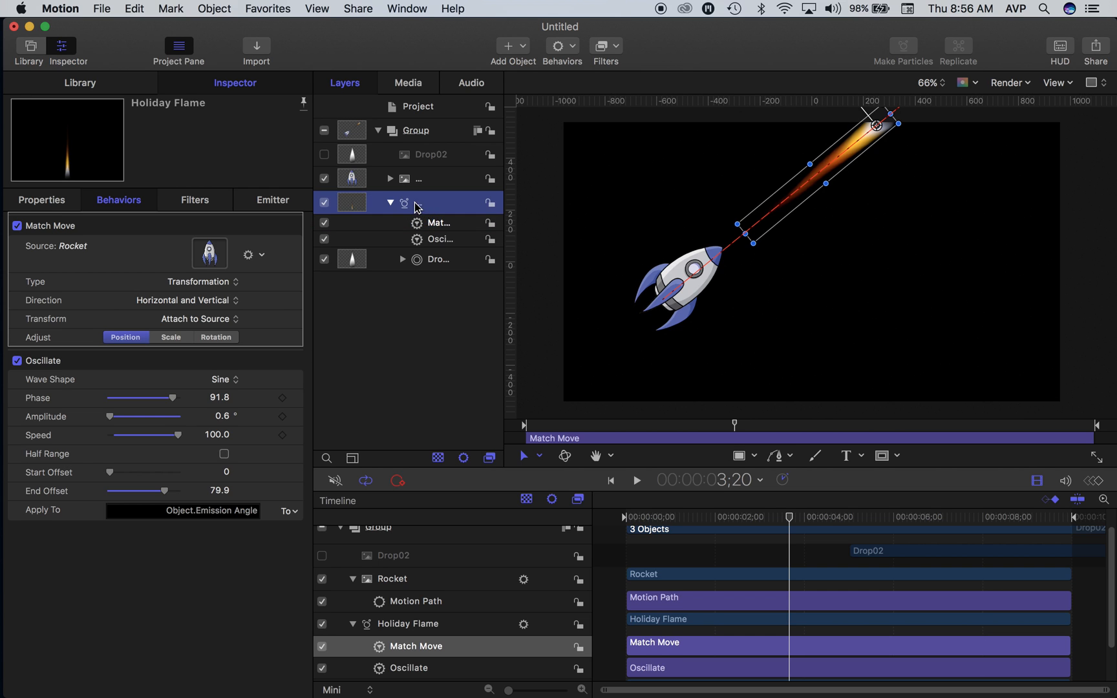
pyautogui.click(390, 203)
pyautogui.moveTo(859, 151); pyautogui.dragTo(633, 328)
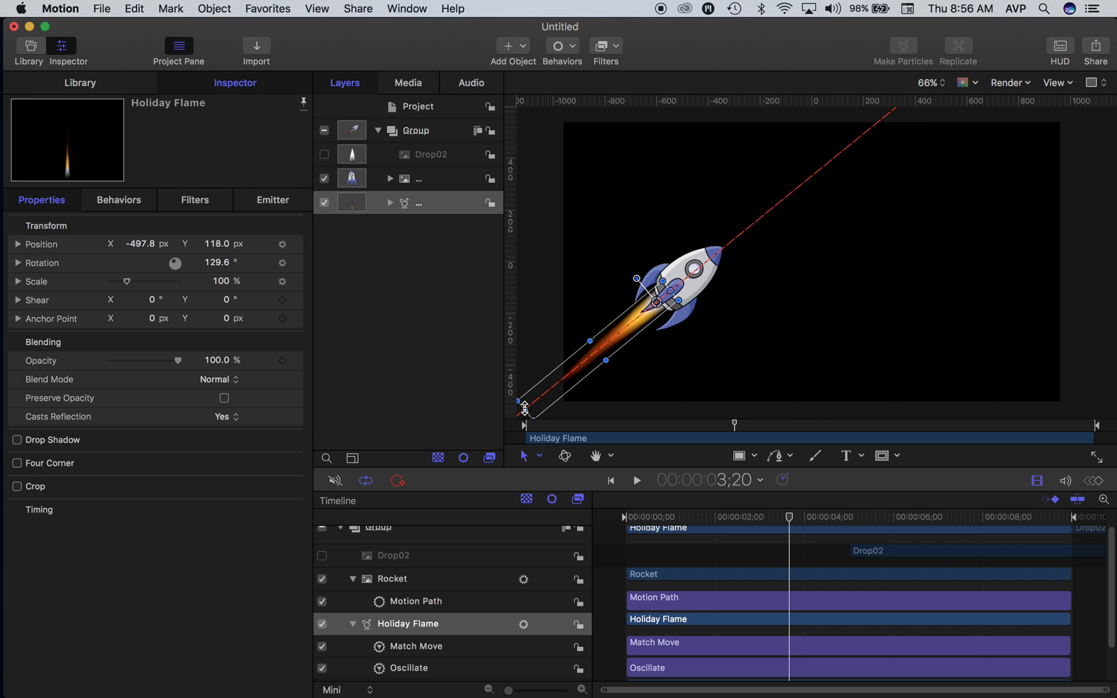
pyautogui.moveTo(526, 412); pyautogui.dragTo(553, 395)
pyautogui.moveTo(624, 348); pyautogui.dragTo(634, 321)
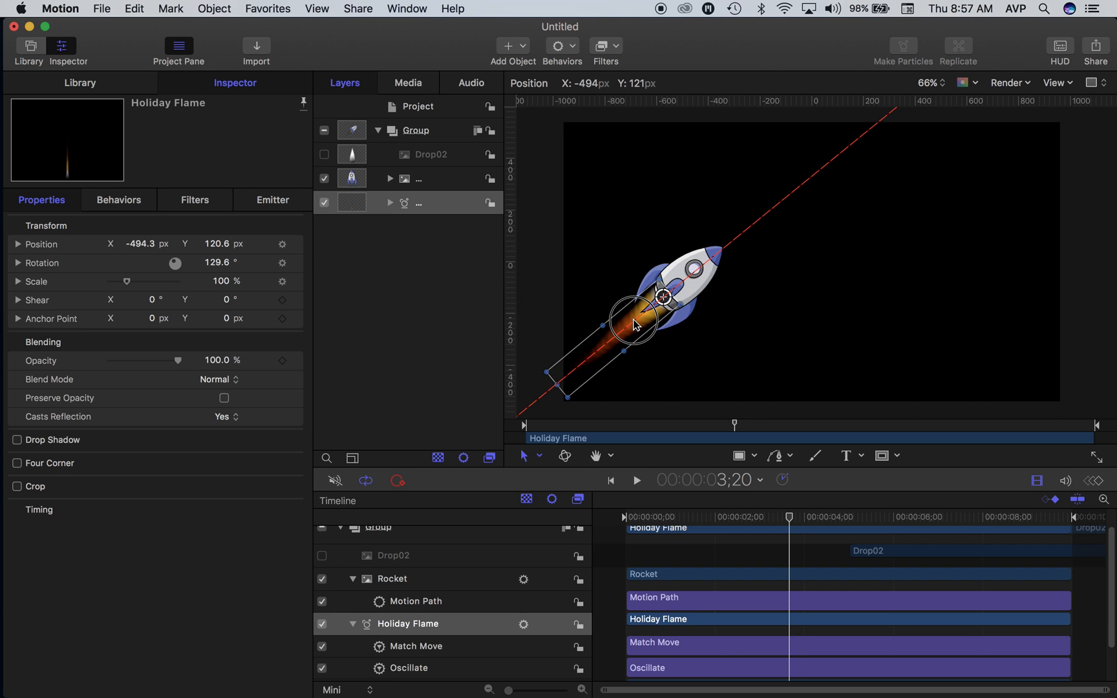
# Step: Play the animation from the start to check that the flame follows the rocket, and return the playhead to 4;25
pyautogui.moveTo(643, 513); pyautogui.dragTo(612, 512)
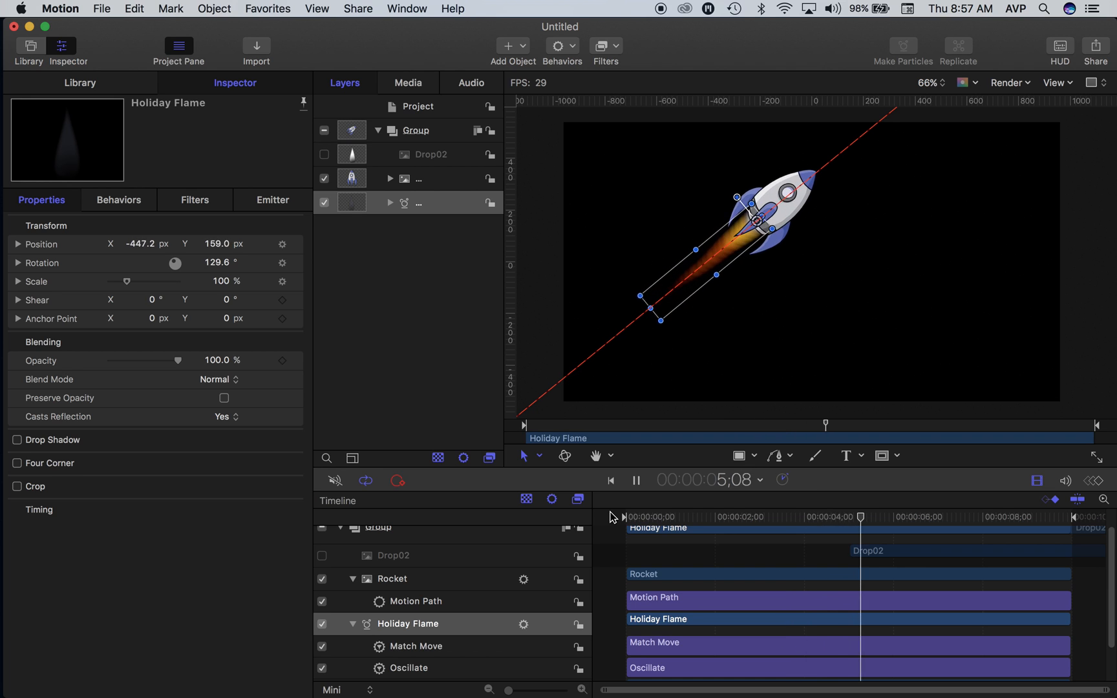
pyautogui.press('space')
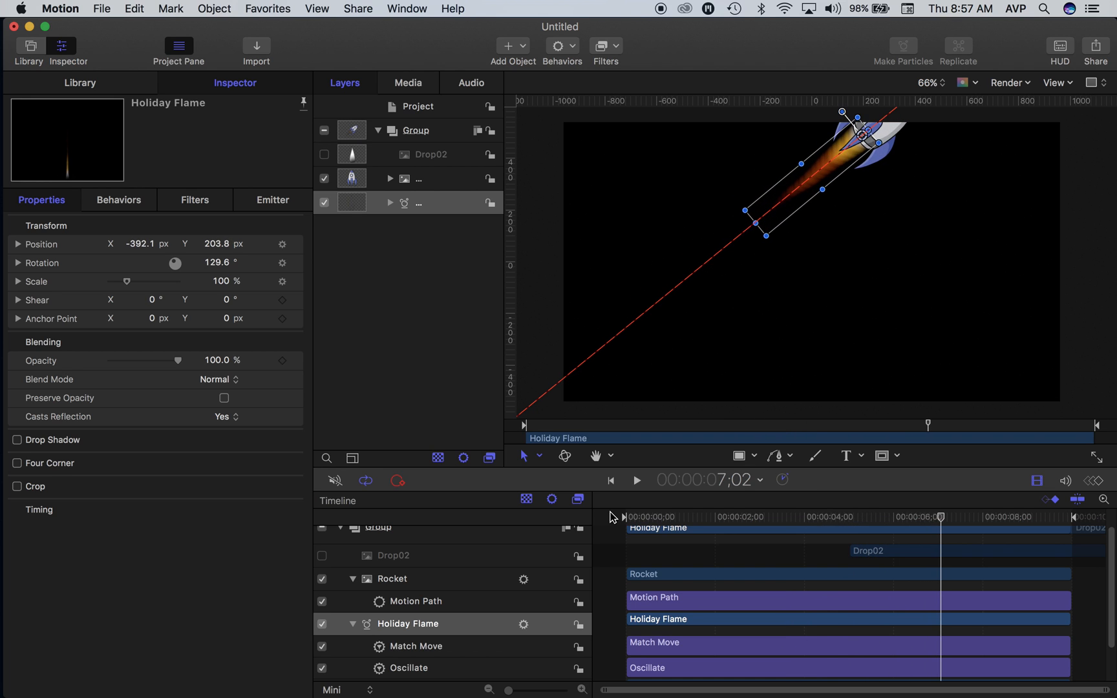
pyautogui.moveTo(939, 522); pyautogui.dragTo(841, 522)
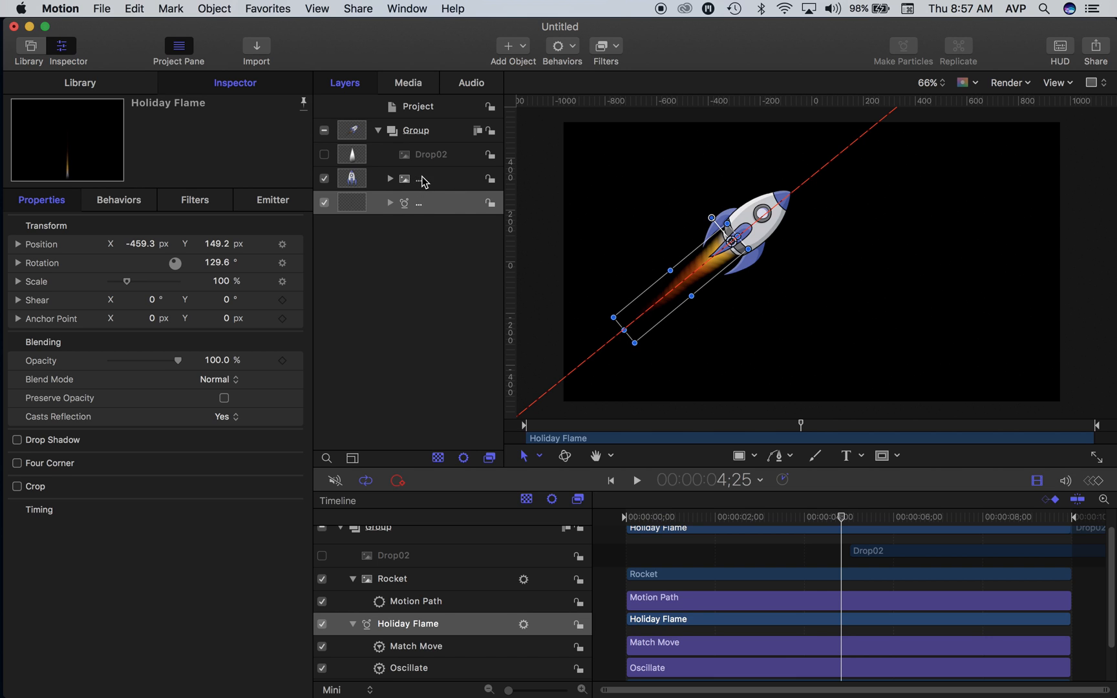
# Step: Raise the Holiday Flame emitter's Birth Rate to about 154 for a denser flame
pyautogui.click(420, 204)
pyautogui.click(240, 84)
pyautogui.click(266, 201)
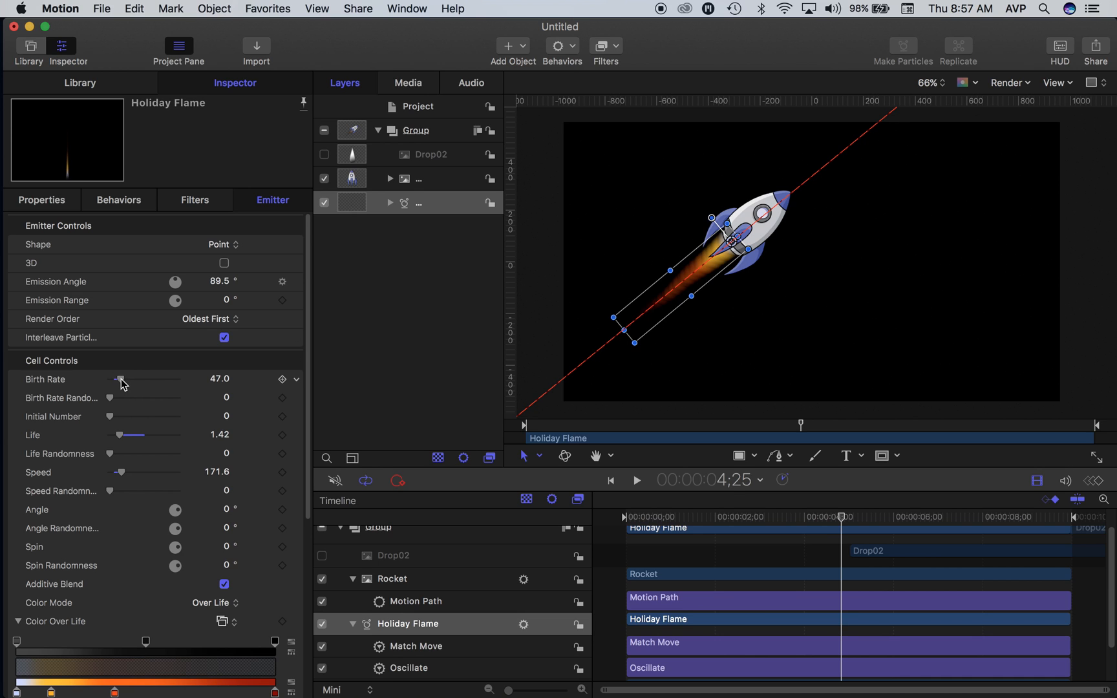
pyautogui.moveTo(121, 379); pyautogui.dragTo(126, 380)
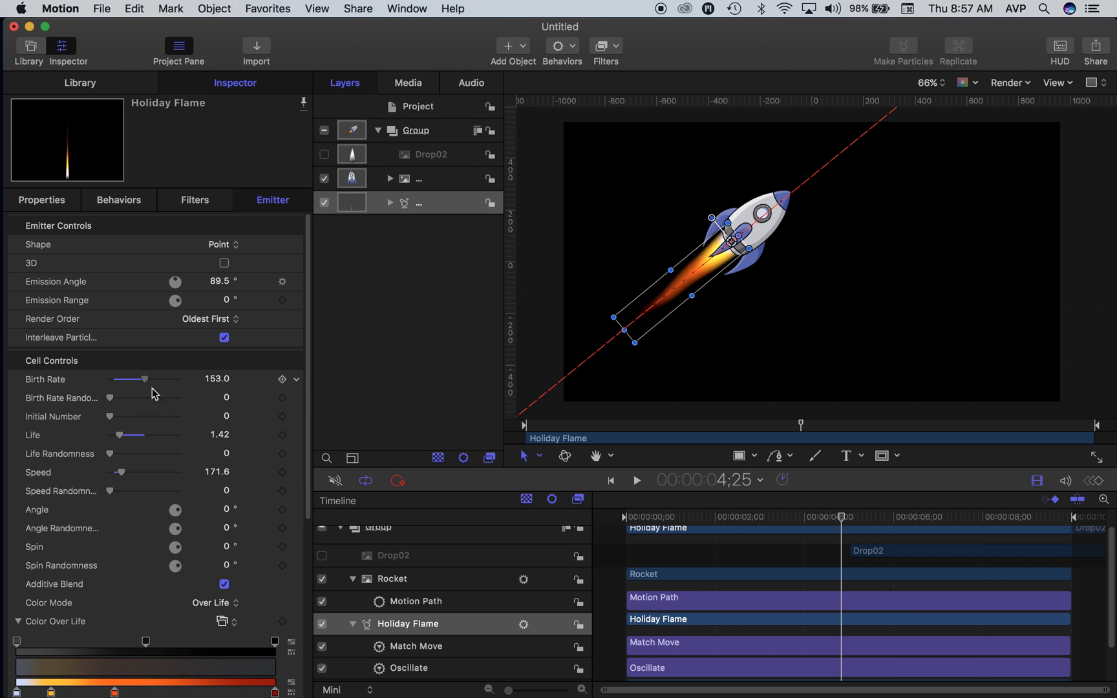
# Step: Play the animation from the start to check the denser flame along the rocket's flight
pyautogui.click(632, 517)
pyautogui.press('space')
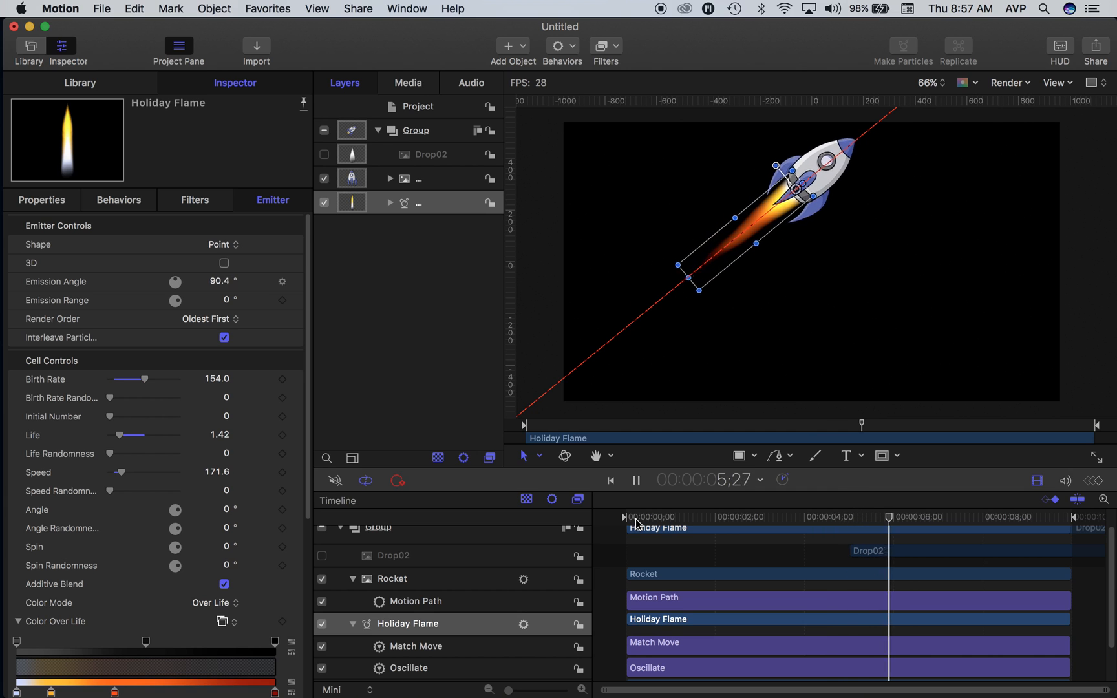
pyautogui.press('space')
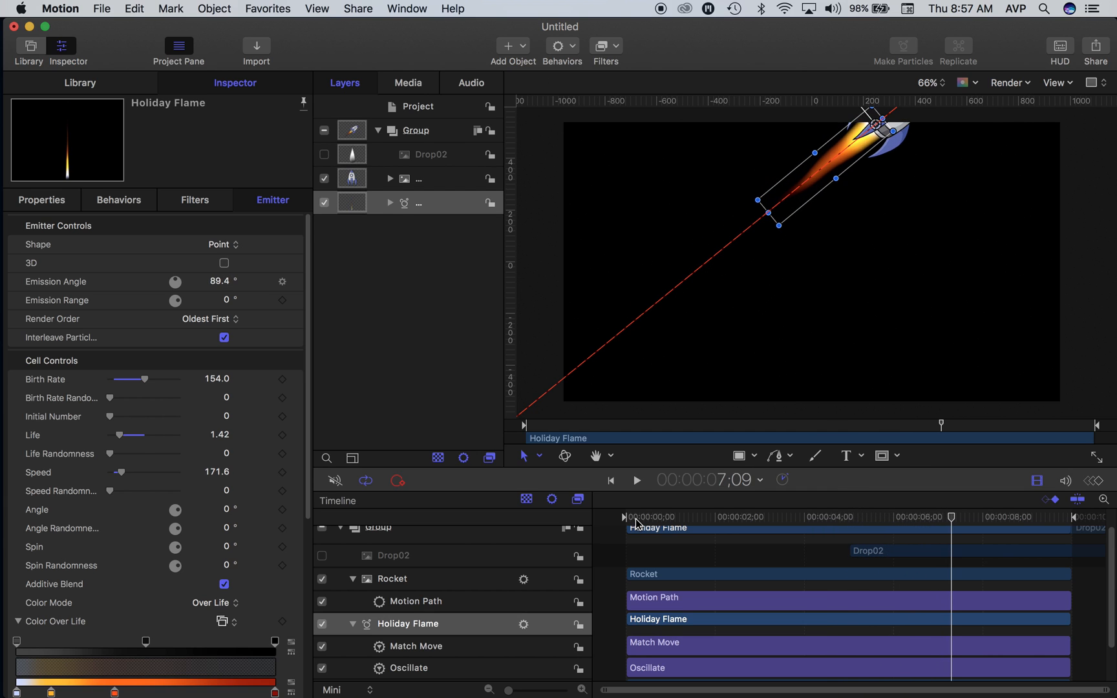